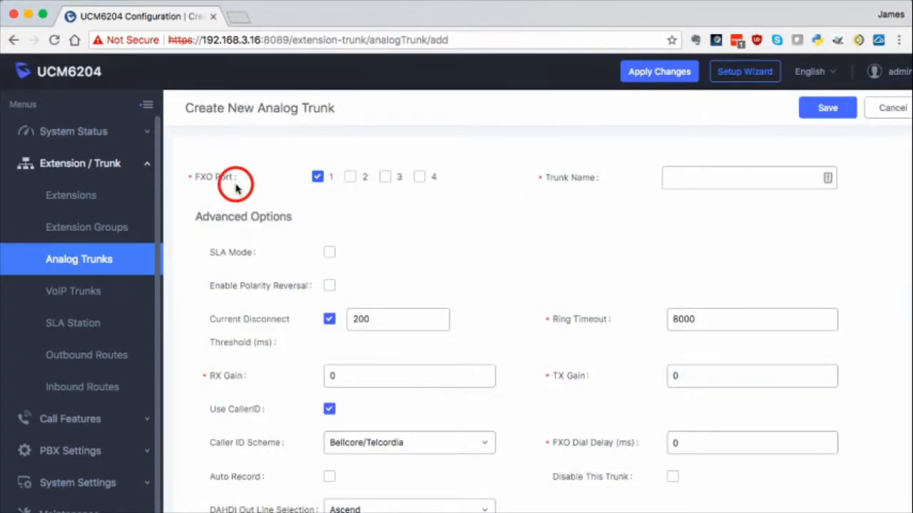
# Step: Name the analog trunk on FXO port 1 'Trunk1', enable SLA Mode, and save it
pyautogui.click(703, 181)
pyautogui.write('Trunk1')
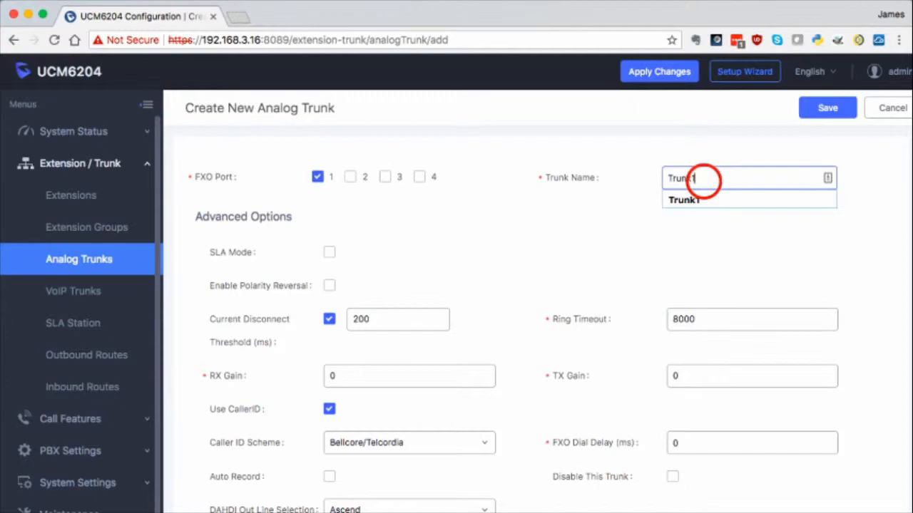
pyautogui.click(688, 232)
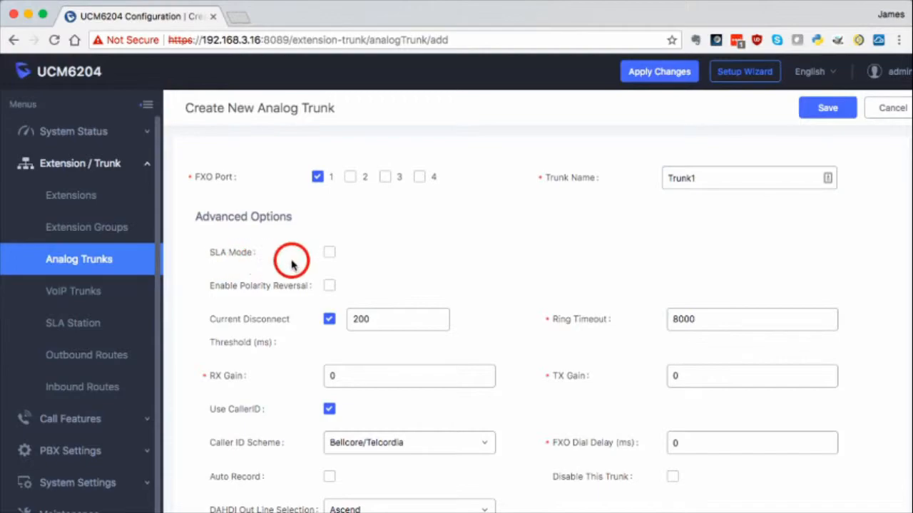
pyautogui.click(329, 253)
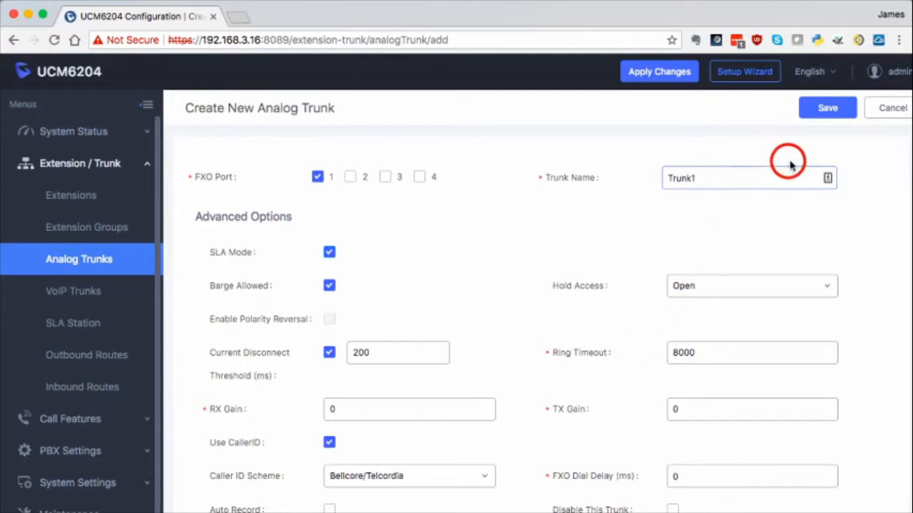
pyautogui.click(827, 111)
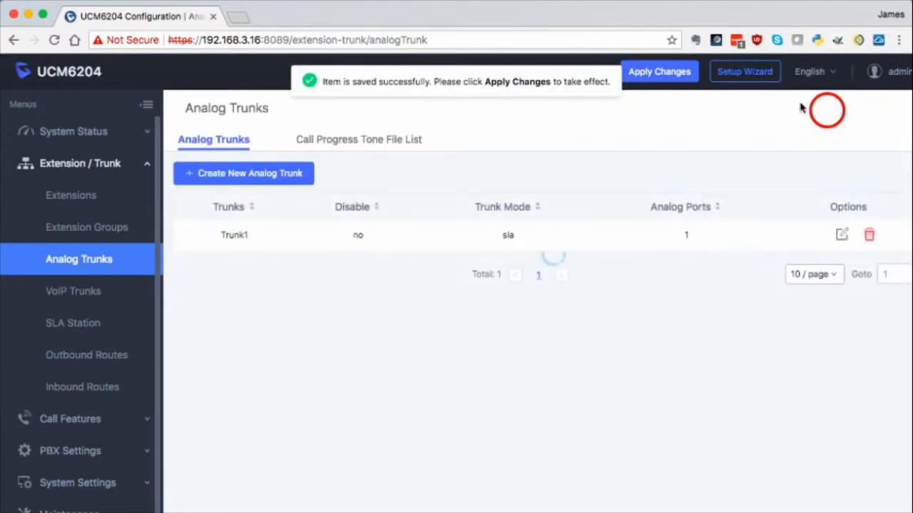
# Step: Create analog trunk Trunk2 on FXO port 2 with SLA Mode enabled
pyautogui.click(260, 174)
pyautogui.click(350, 176)
pyautogui.click(690, 183)
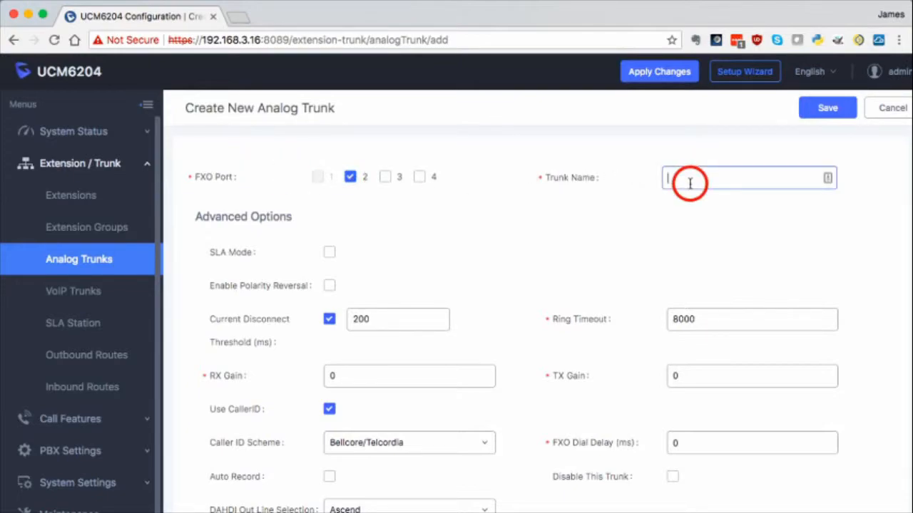
pyautogui.write('Trunk2')
pyautogui.click(330, 253)
pyautogui.click(807, 112)
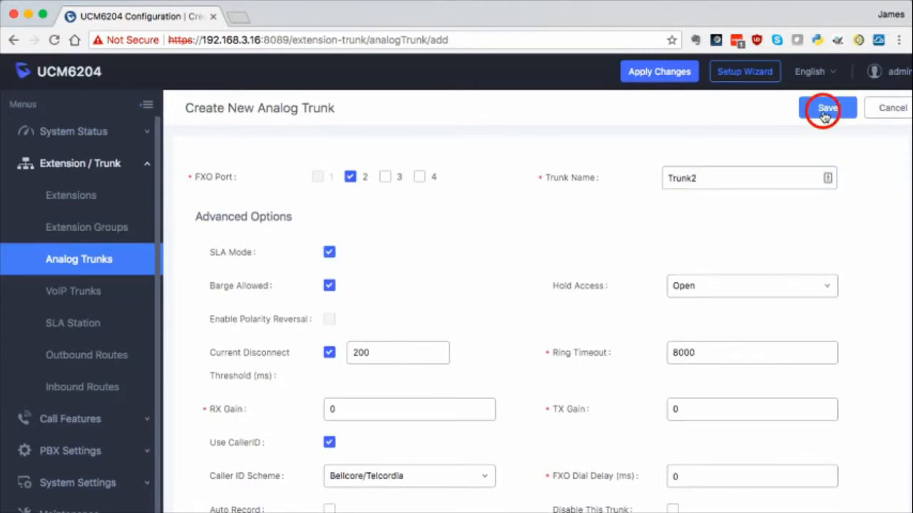
pyautogui.click(329, 163)
# Step: Create analog trunk Trunk3 on FXO port 3 with SLA Mode enabled
pyautogui.click(268, 172)
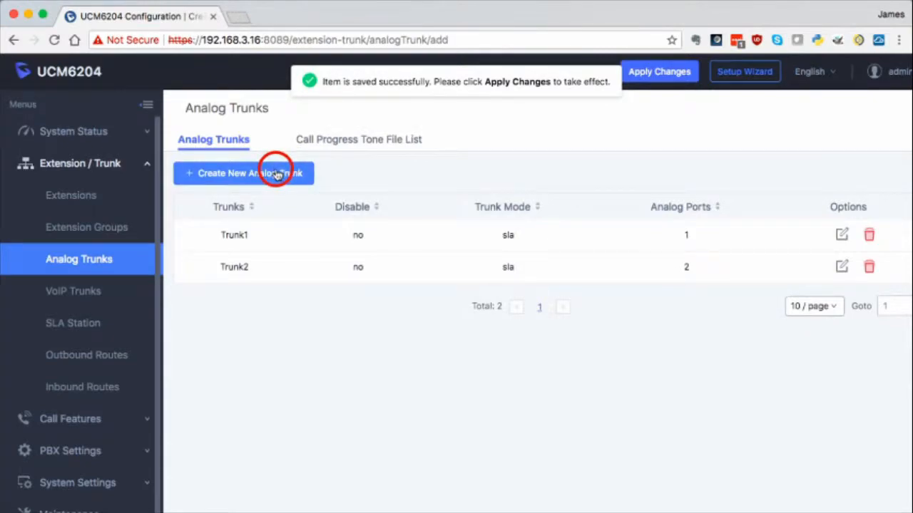
pyautogui.click(384, 176)
pyautogui.click(691, 175)
pyautogui.write('Tru')
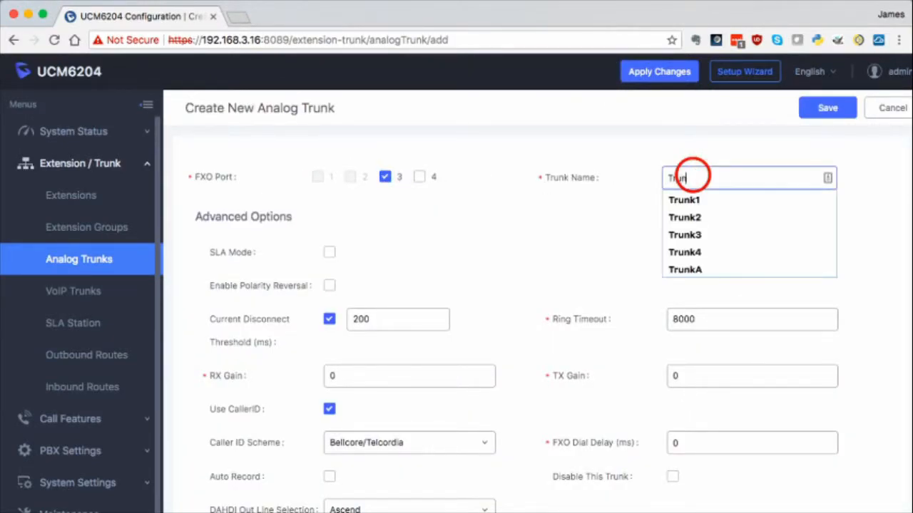
pyautogui.write('nk3')
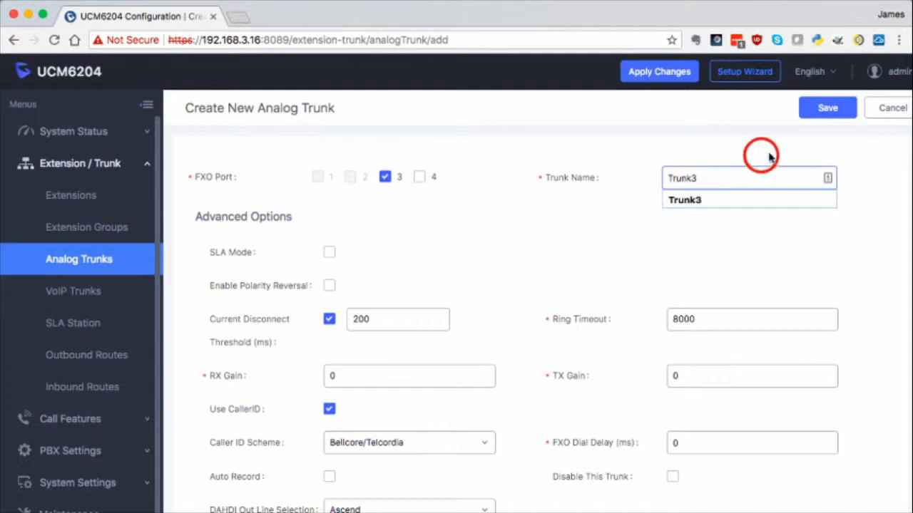
pyautogui.click(329, 253)
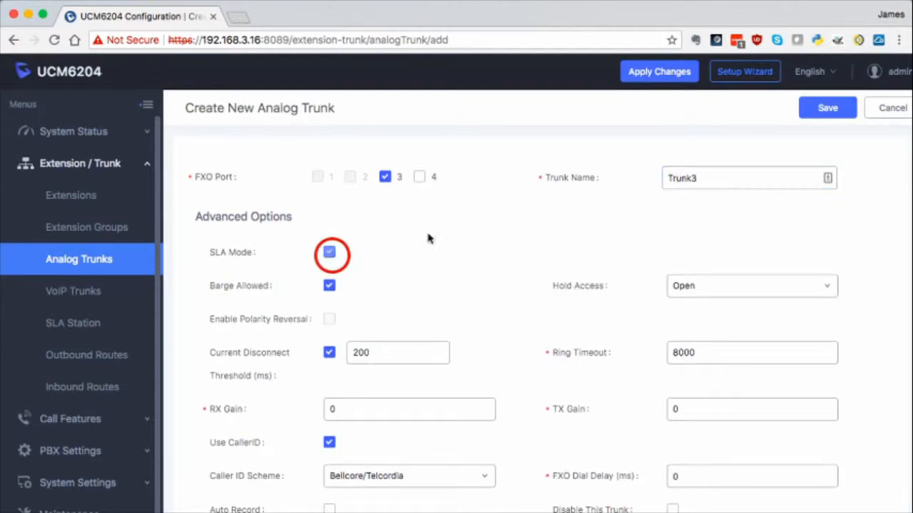
pyautogui.click(828, 109)
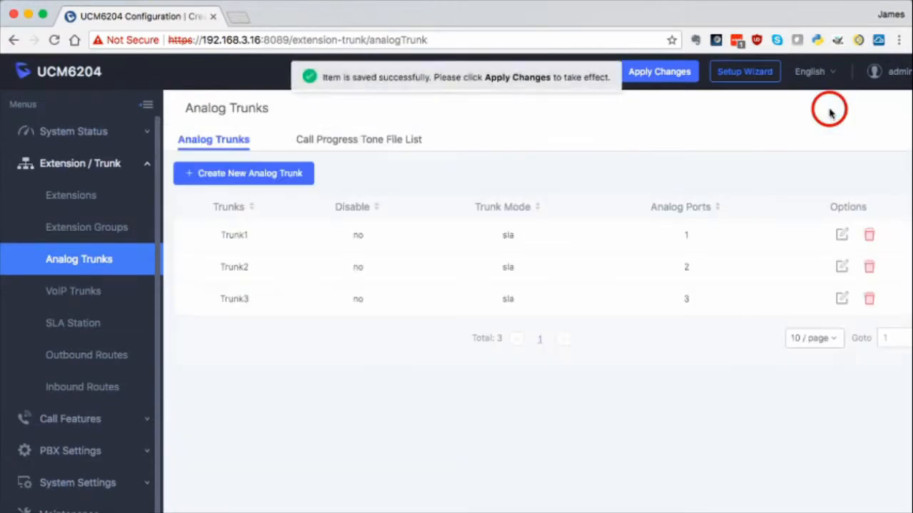
# Step: Create analog trunk Trunk4 on FXO port 4 with SLA Mode enabled
pyautogui.click(258, 180)
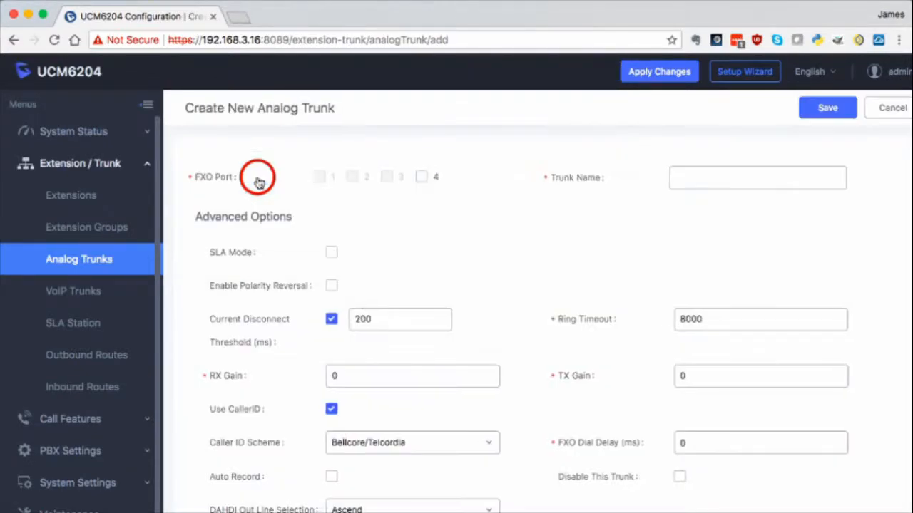
pyautogui.click(418, 177)
pyautogui.click(674, 178)
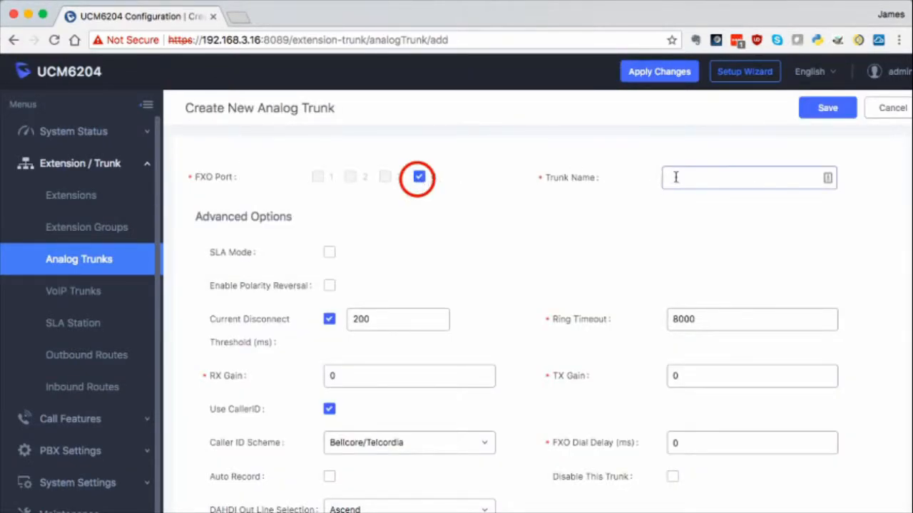
pyautogui.write('Trunk')
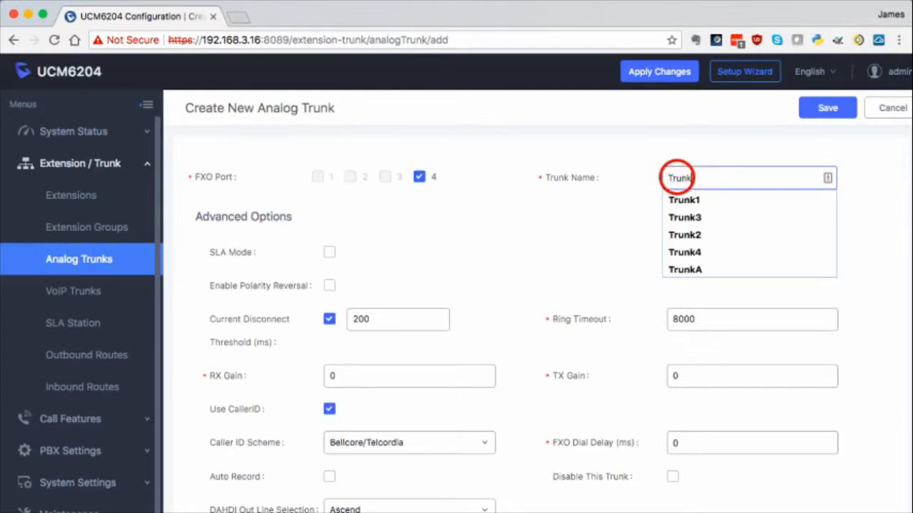
pyautogui.write('4')
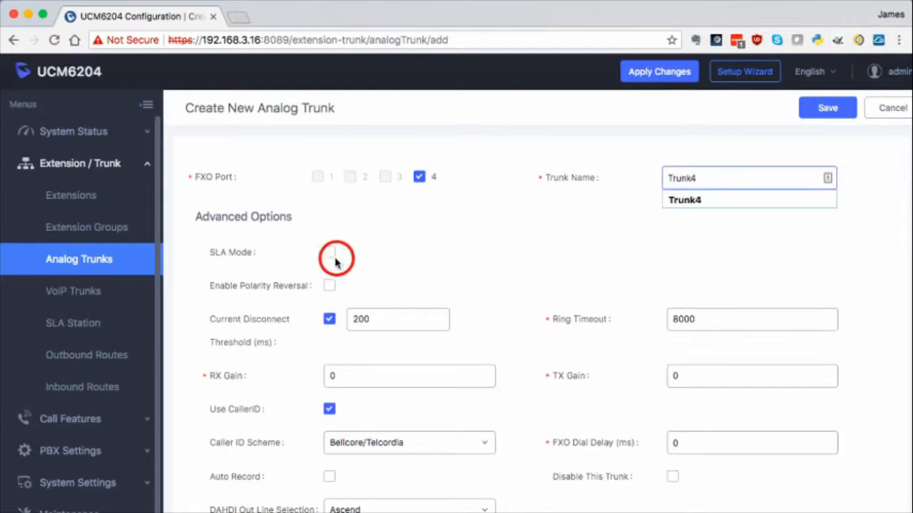
pyautogui.click(330, 253)
pyautogui.click(814, 115)
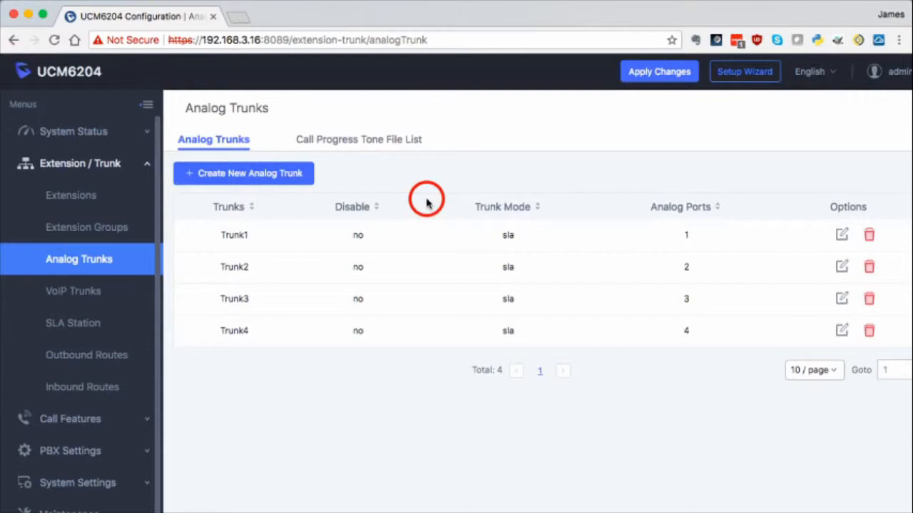
# Step: Start a new SLA station named 1000 using extension 1000 (Office) as the station
pyautogui.click(70, 332)
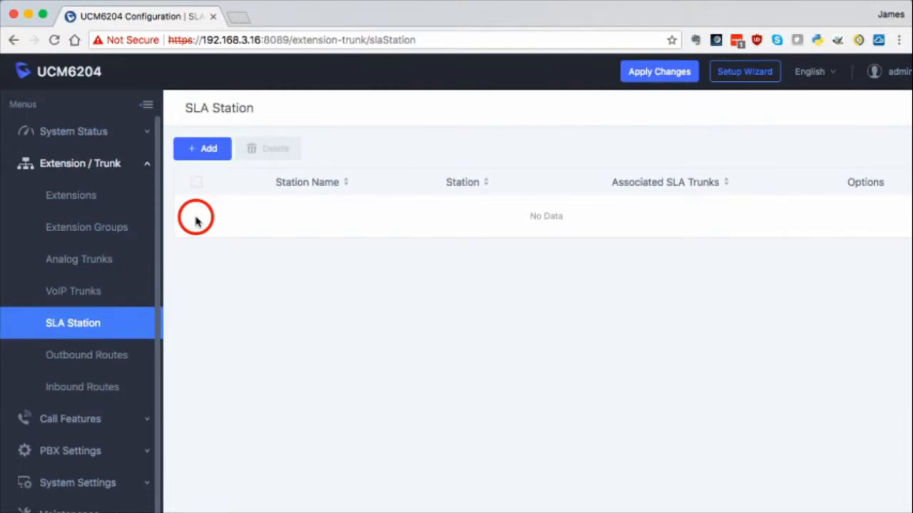
pyautogui.click(197, 148)
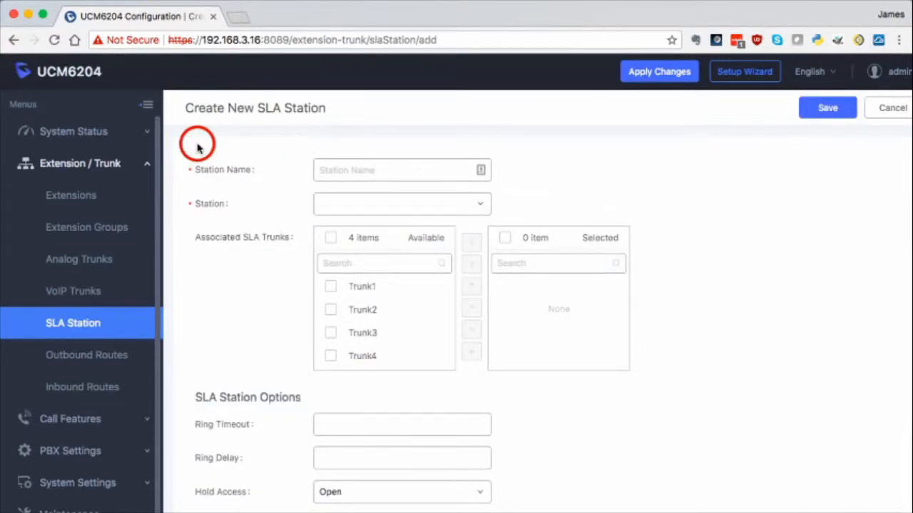
pyautogui.click(341, 169)
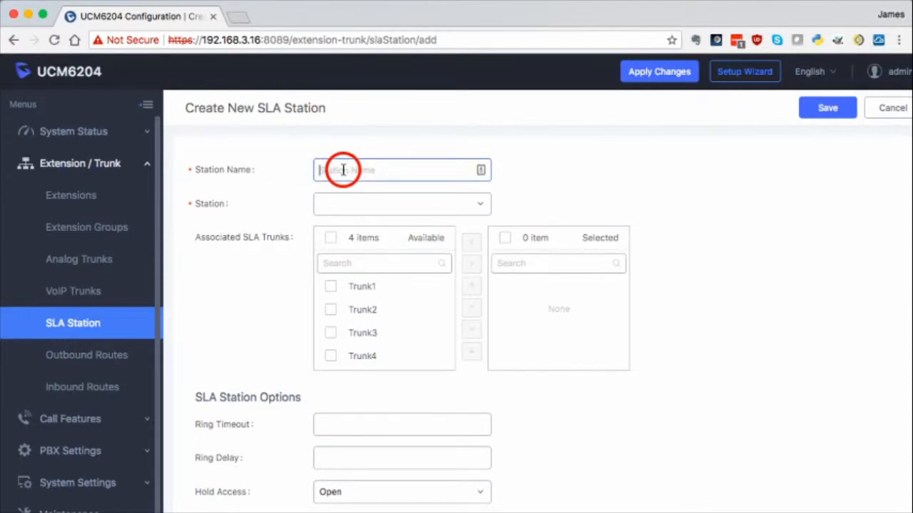
pyautogui.write('1000')
pyautogui.click(355, 208)
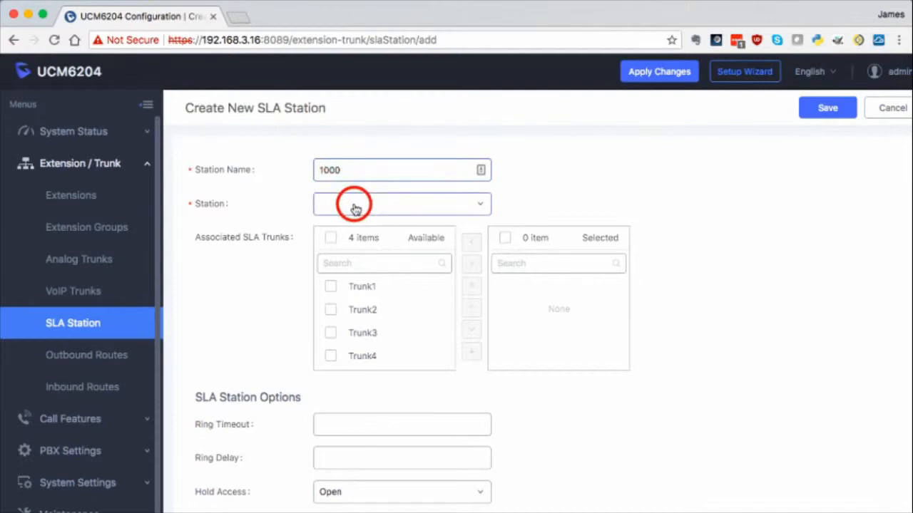
pyautogui.click(355, 208)
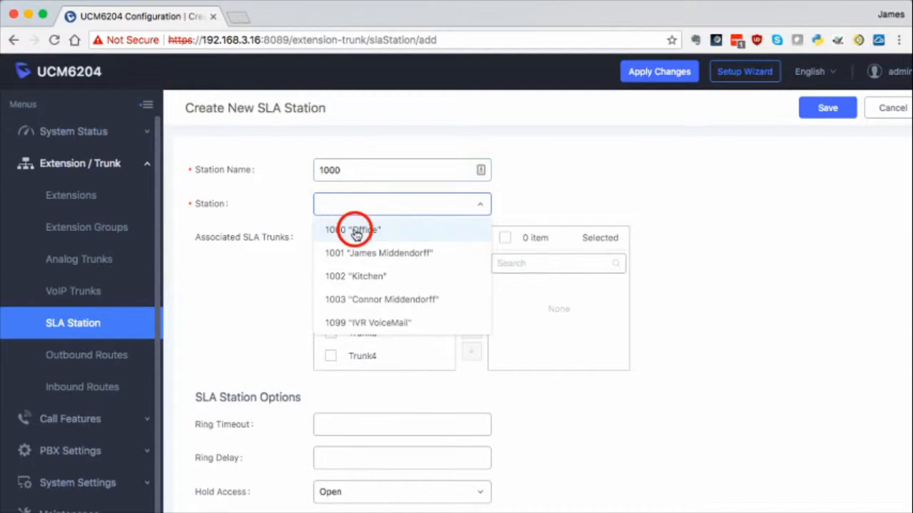
pyautogui.click(356, 231)
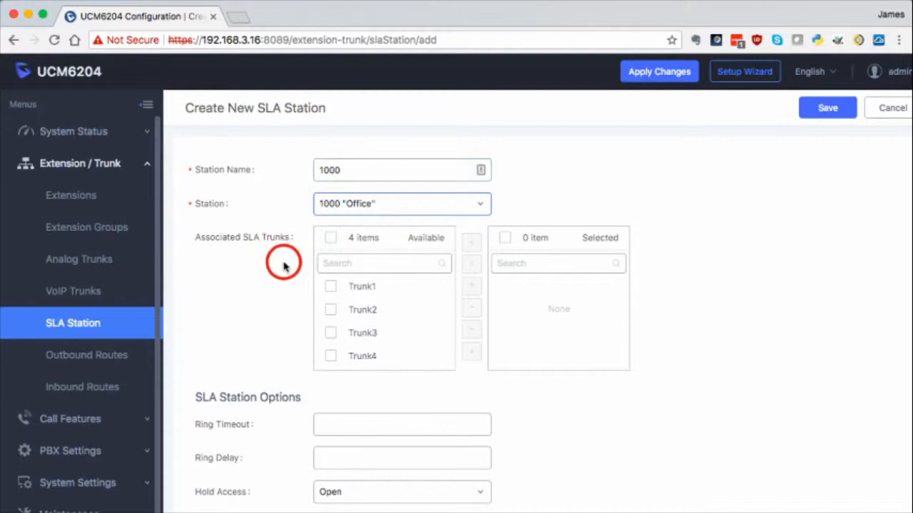
# Step: Associate Trunk1–Trunk4 with the station, save it, and apply the configuration changes
pyautogui.click(331, 286)
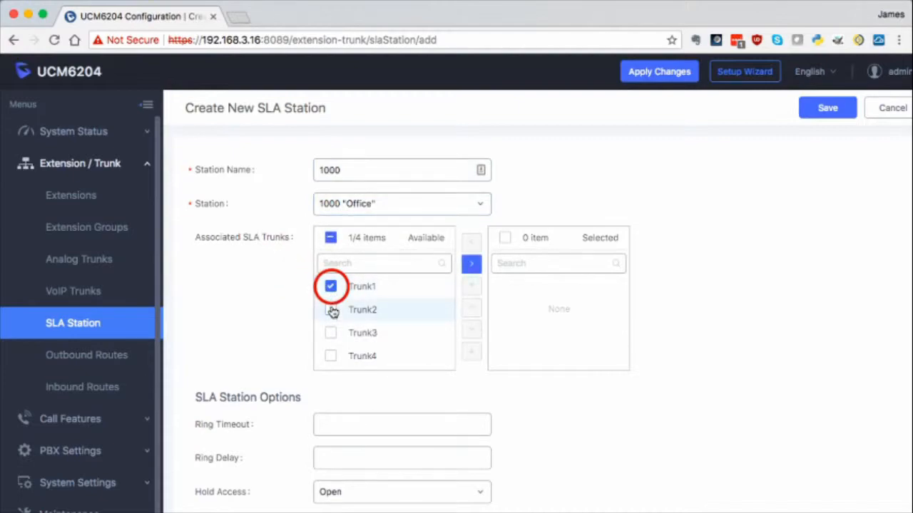
pyautogui.click(331, 309)
pyautogui.click(330, 333)
pyautogui.click(329, 358)
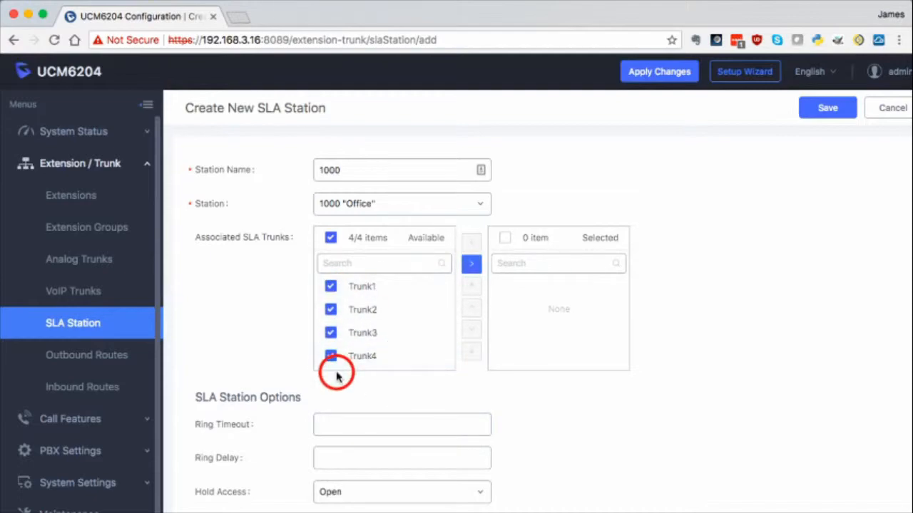
pyautogui.click(470, 267)
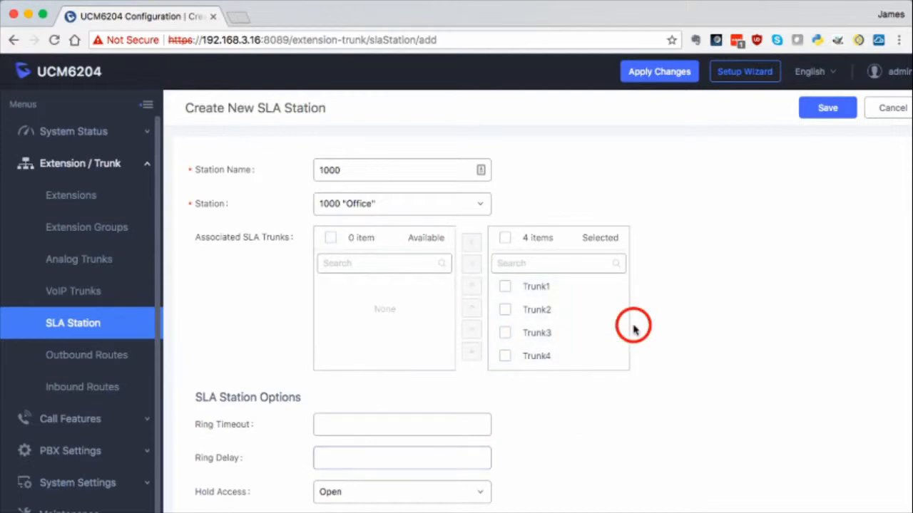
pyautogui.click(823, 114)
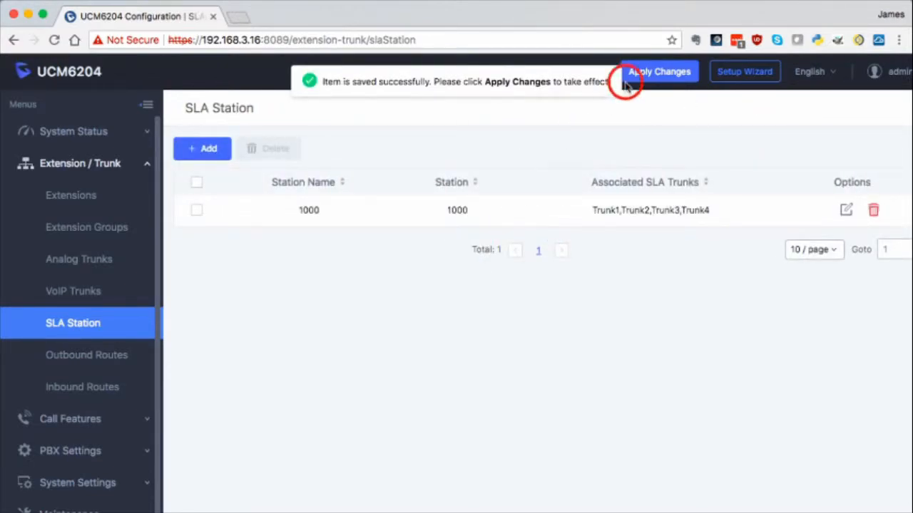
pyautogui.click(650, 83)
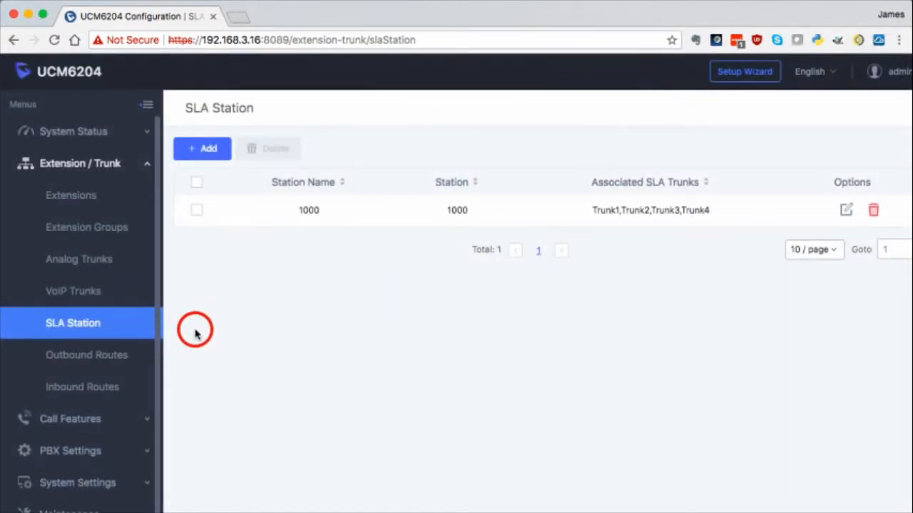
# Step: Add an inbound route for analog Trunk1 with default destination Ring Group Main_Incoming
pyautogui.click(78, 390)
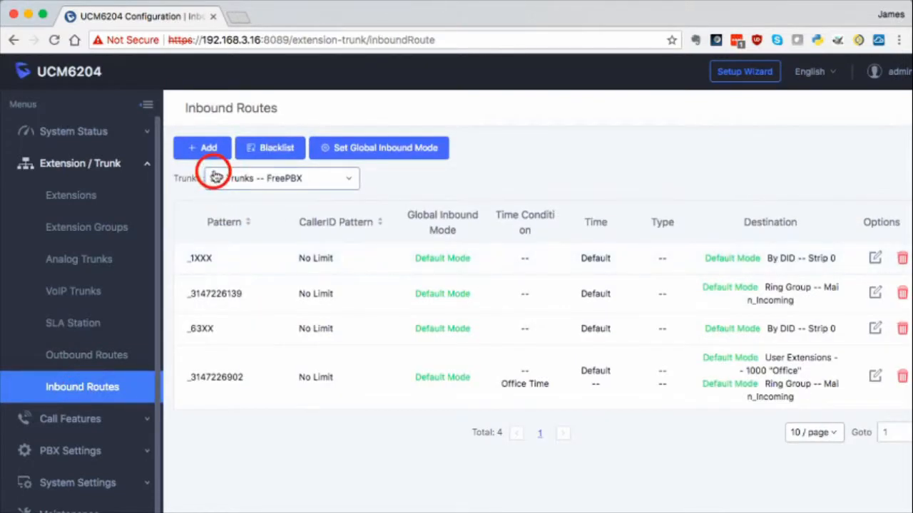
pyautogui.click(239, 181)
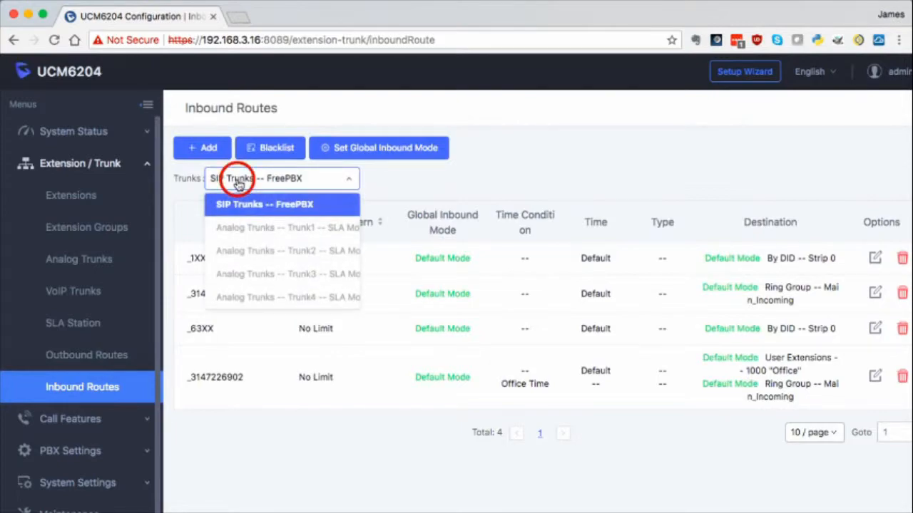
pyautogui.click(242, 228)
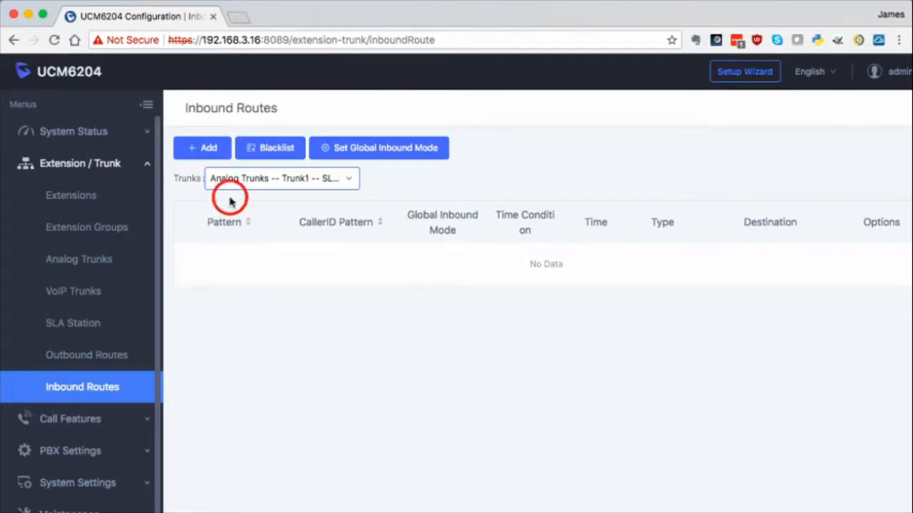
pyautogui.click(207, 148)
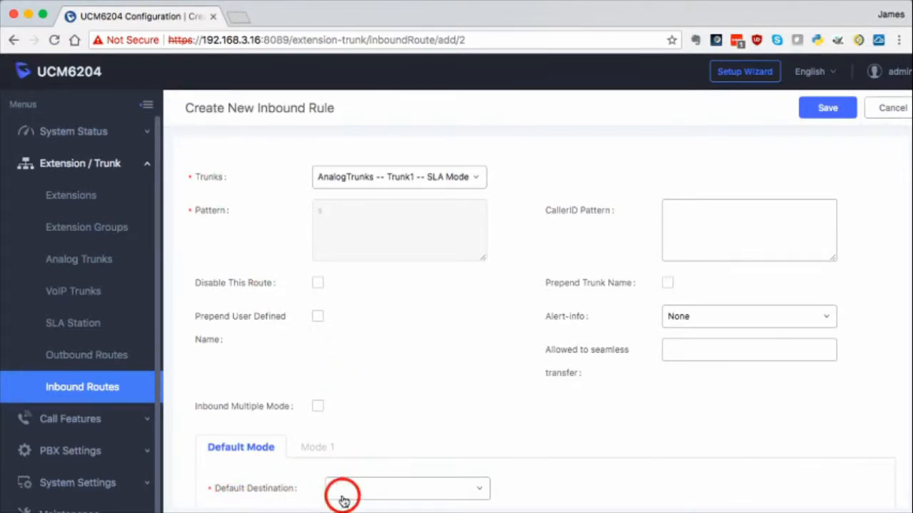
pyautogui.click(371, 492)
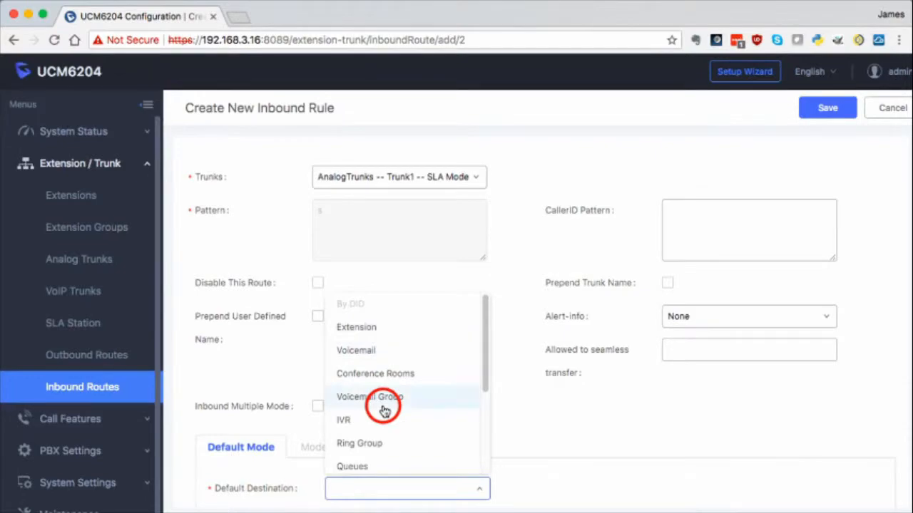
pyautogui.click(378, 449)
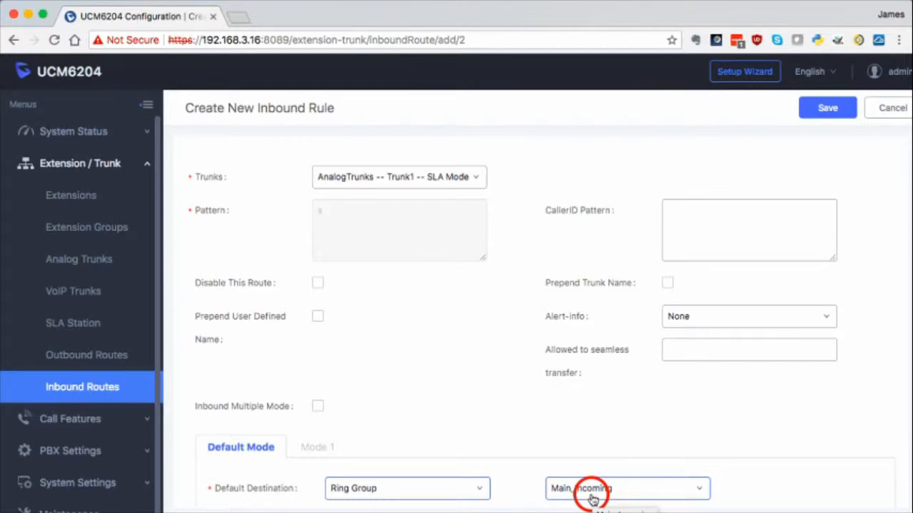
pyautogui.click(820, 108)
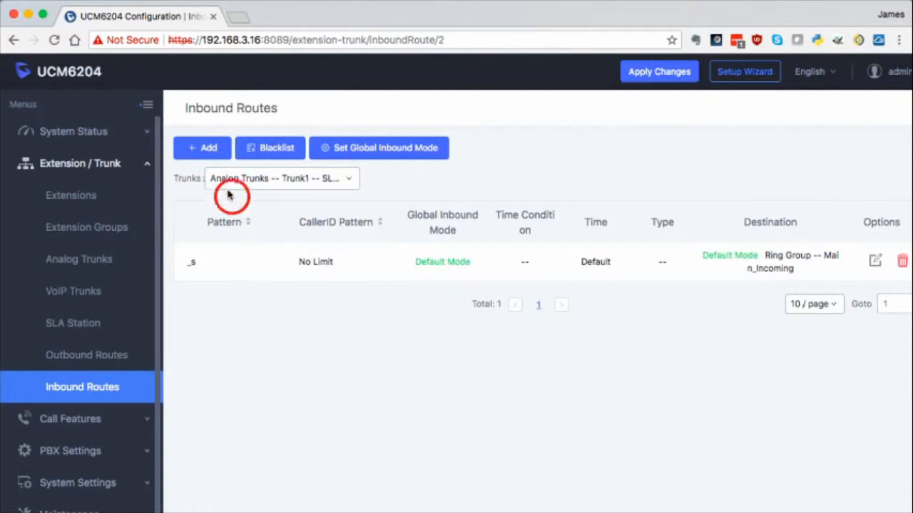
# Step: Add a Trunk2 inbound route sending calls to Ring Group Main_Incoming
pyautogui.click(218, 178)
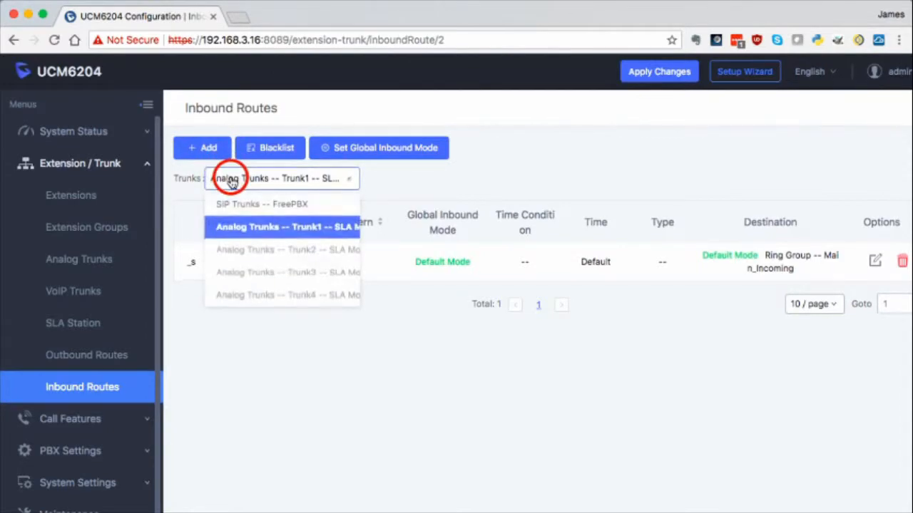
pyautogui.click(243, 253)
pyautogui.click(205, 147)
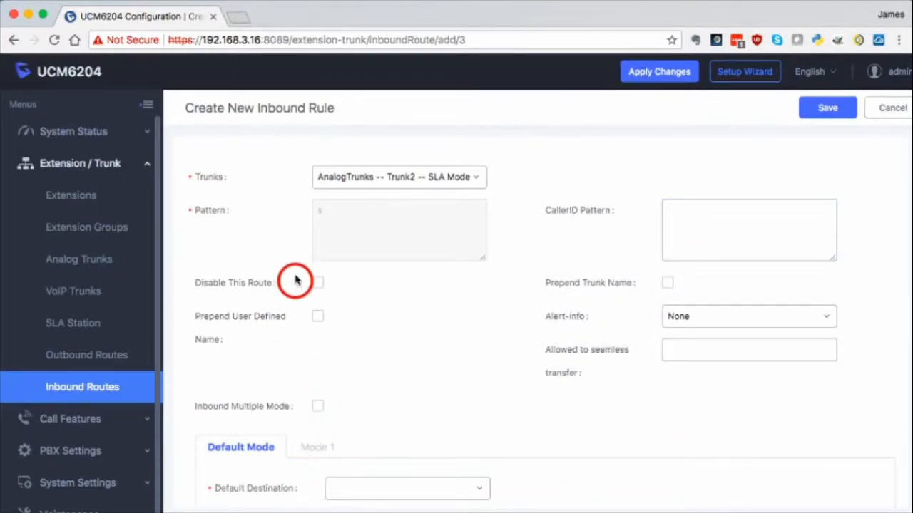
pyautogui.click(340, 492)
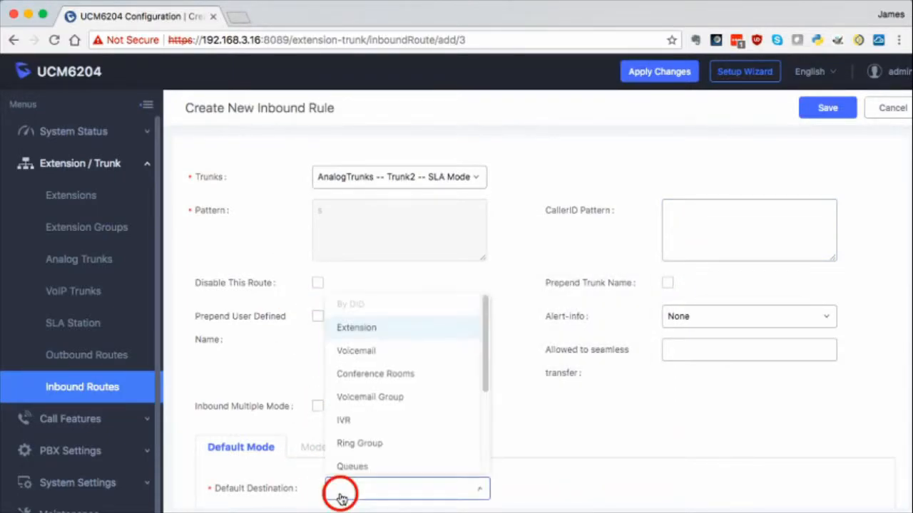
pyautogui.click(355, 443)
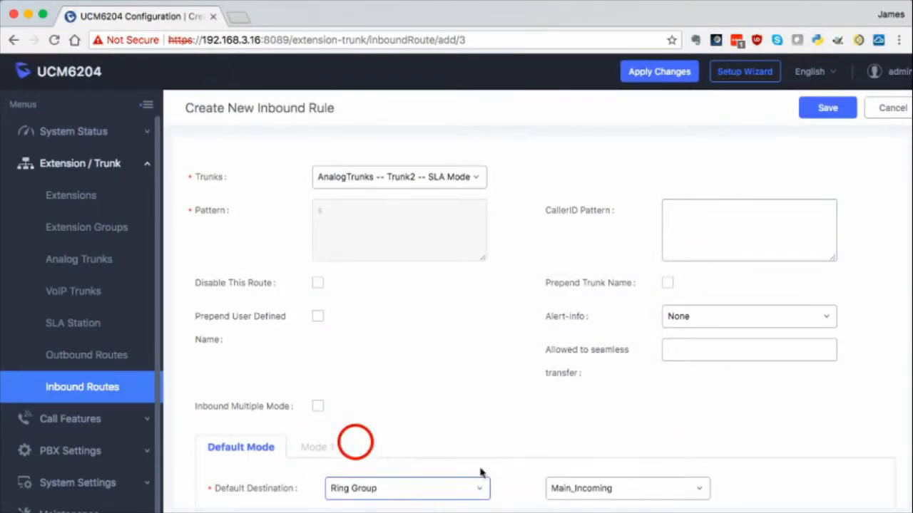
pyautogui.click(831, 111)
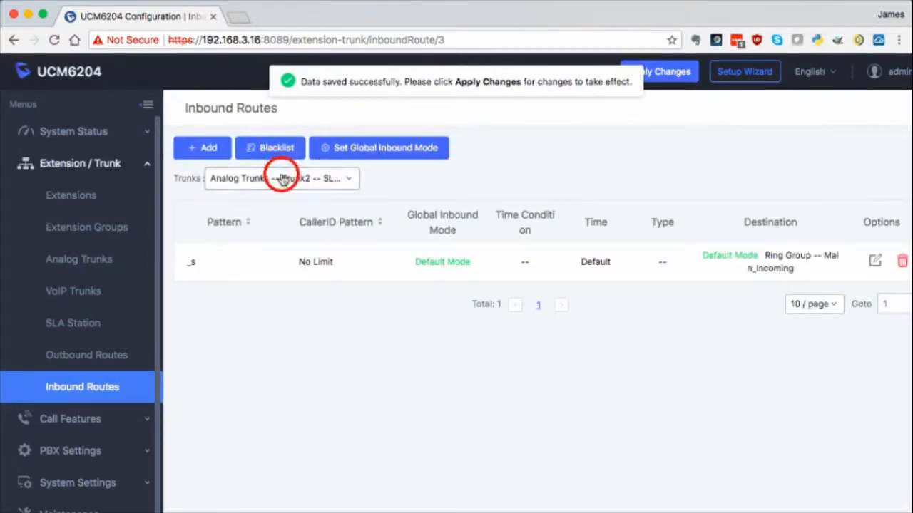
# Step: Add a Trunk3 inbound route sending calls to Ring Group Main_Incoming
pyautogui.click(283, 180)
pyautogui.click(285, 277)
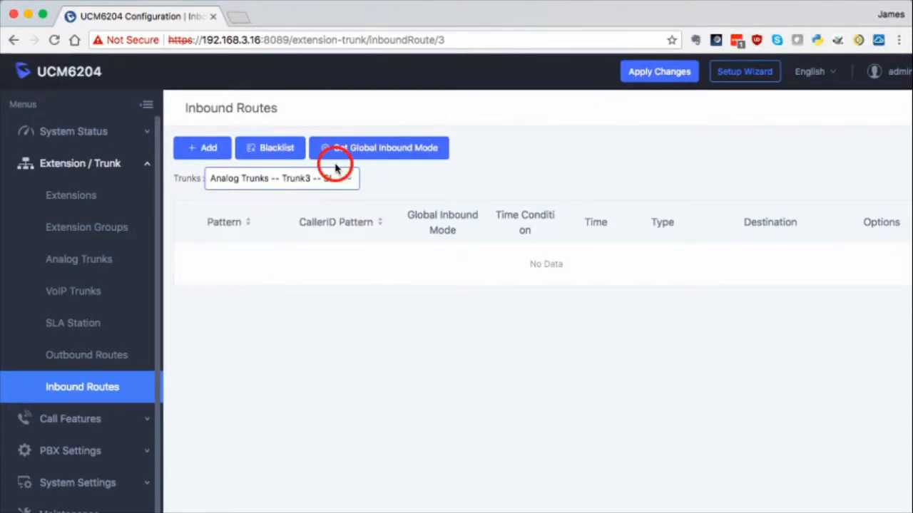
pyautogui.click(207, 147)
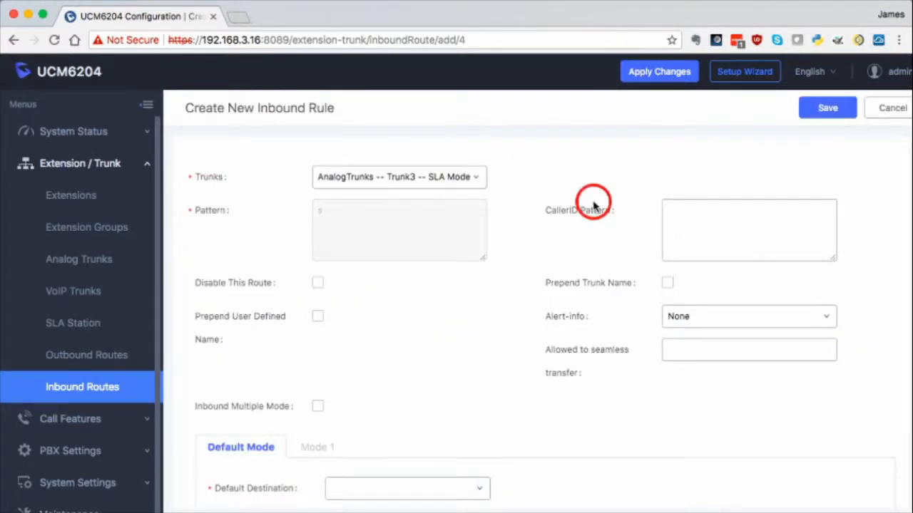
pyautogui.click(336, 489)
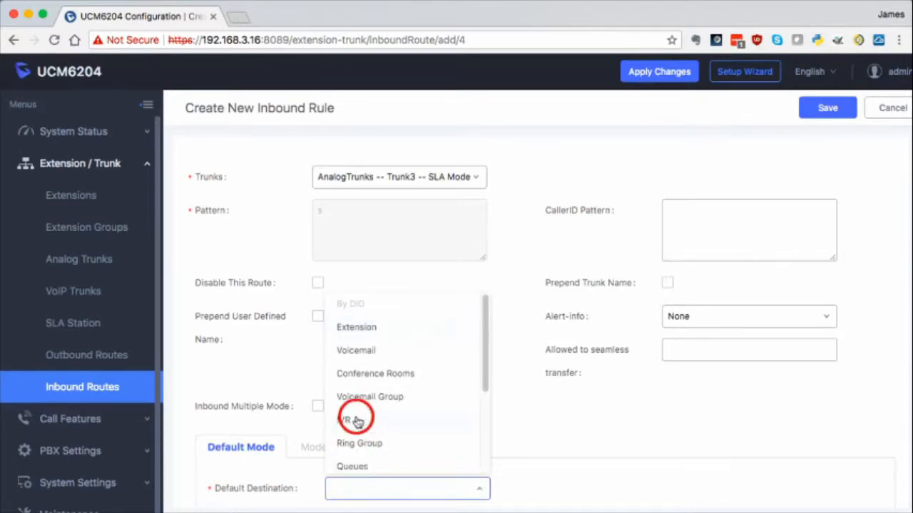
pyautogui.click(370, 442)
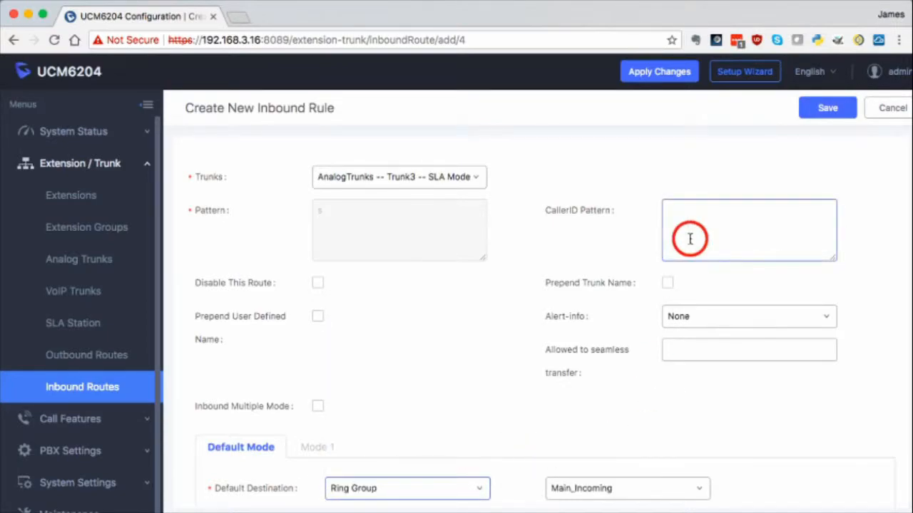
pyautogui.click(831, 110)
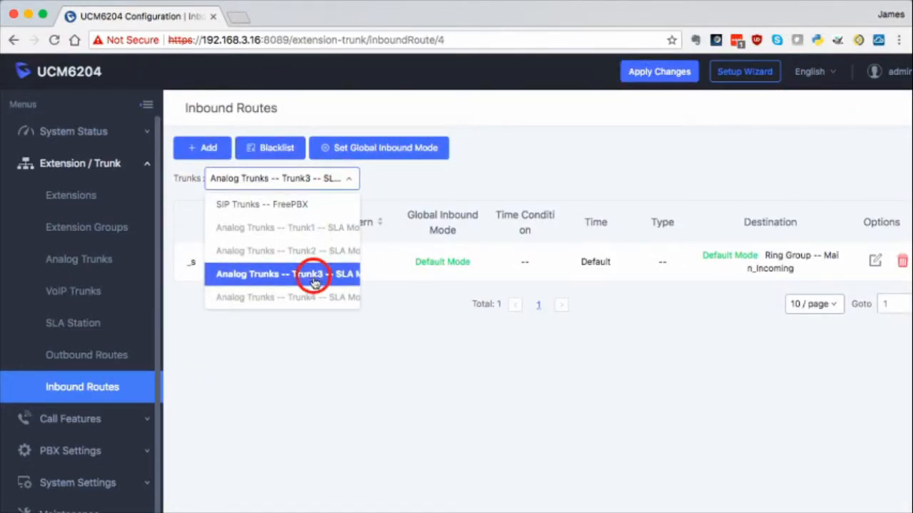
# Step: Add a Trunk4 inbound route sending calls to Ring Group Main_Incoming
pyautogui.click(316, 297)
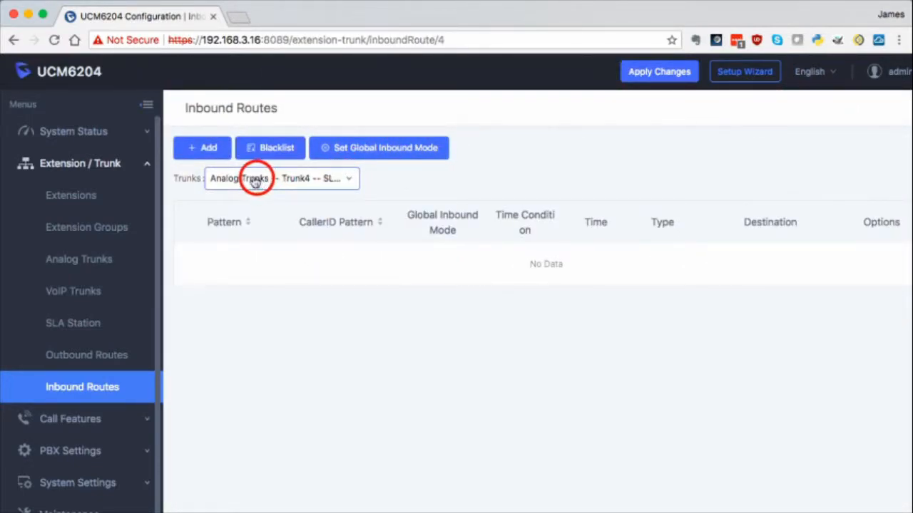
pyautogui.click(203, 148)
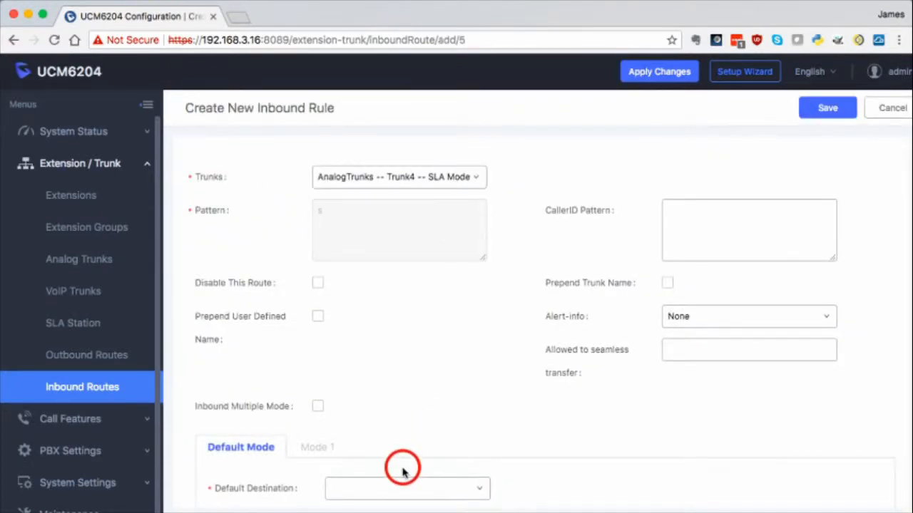
pyautogui.click(409, 489)
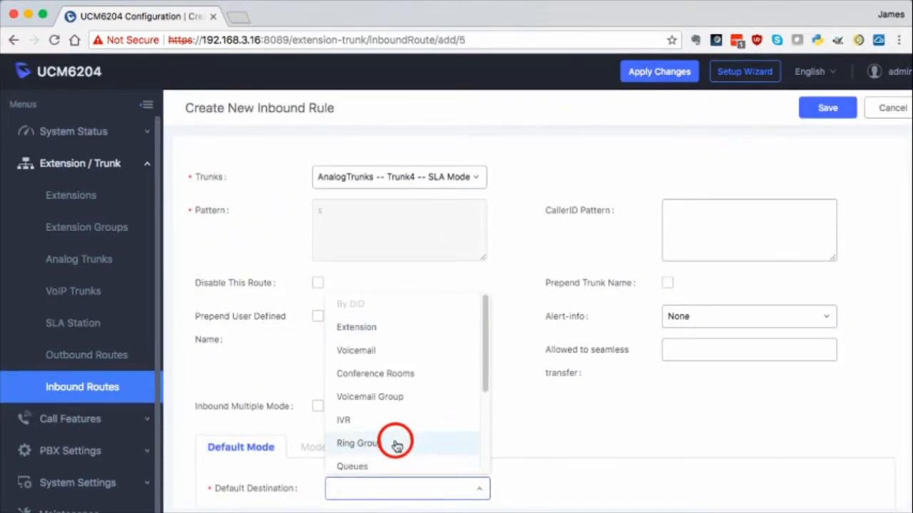
pyautogui.click(395, 446)
pyautogui.click(761, 226)
pyautogui.click(827, 108)
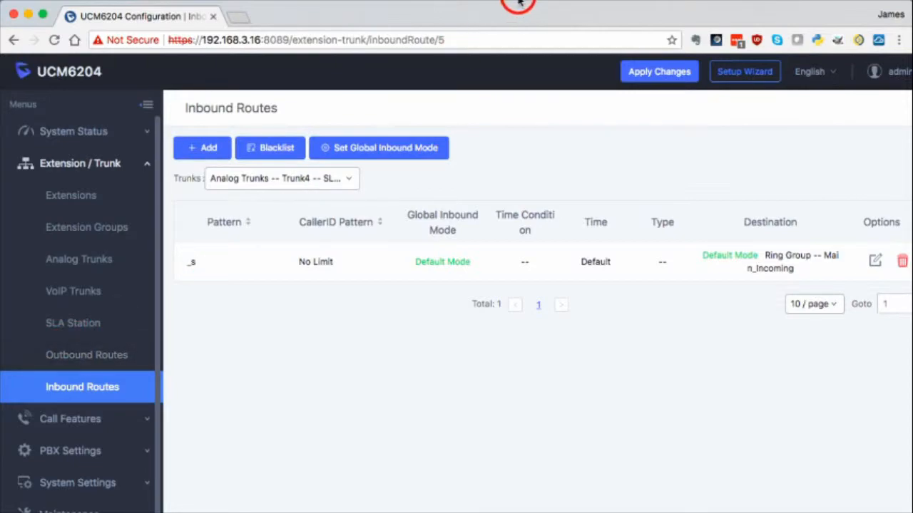
# Step: Apply the saved inbound route changes
pyautogui.click(648, 75)
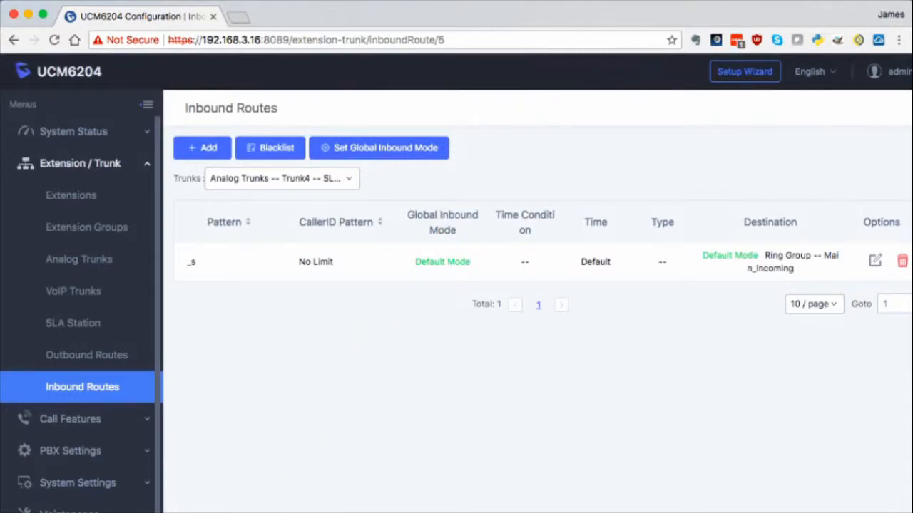
pyautogui.scroll(-1, 82, 307)
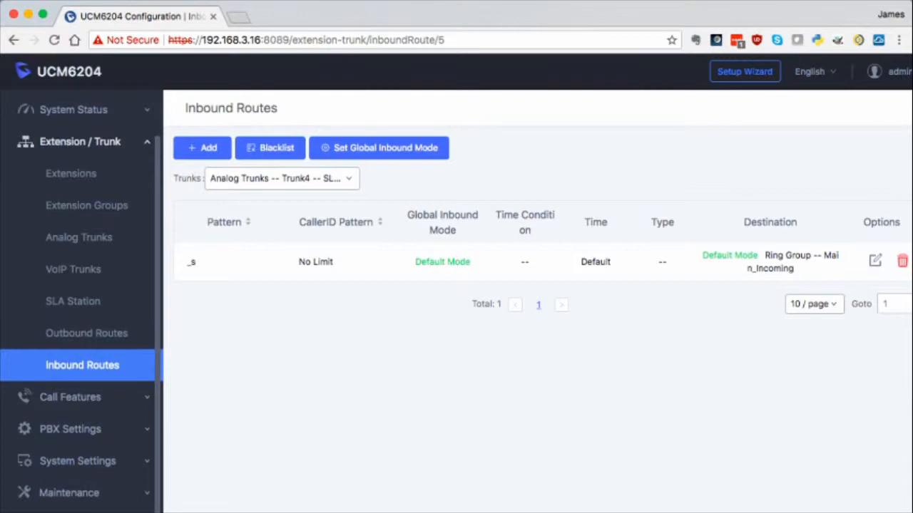
pyautogui.scroll(1, 82, 307)
pyautogui.scroll(-1, 82, 307)
# Step: Open the GXP2170's web page from Value-added Features > Zero Config
pyautogui.click(91, 505)
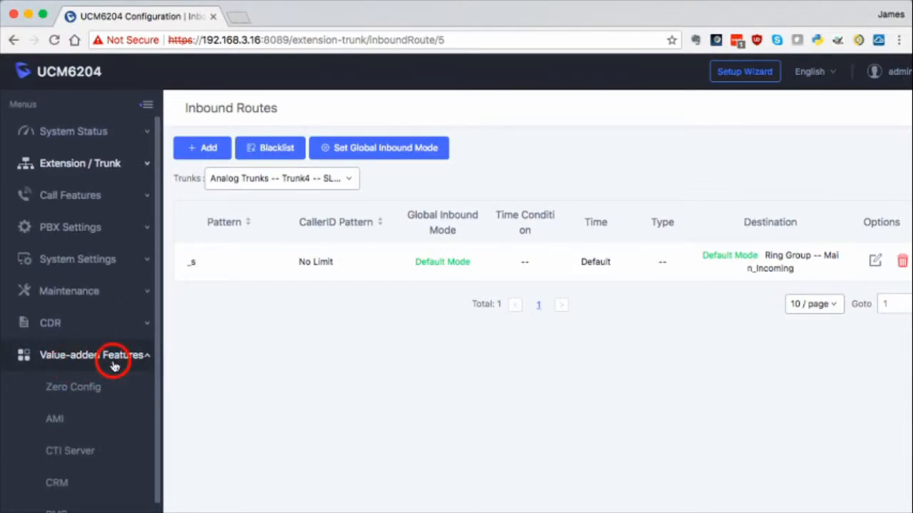
pyautogui.click(84, 388)
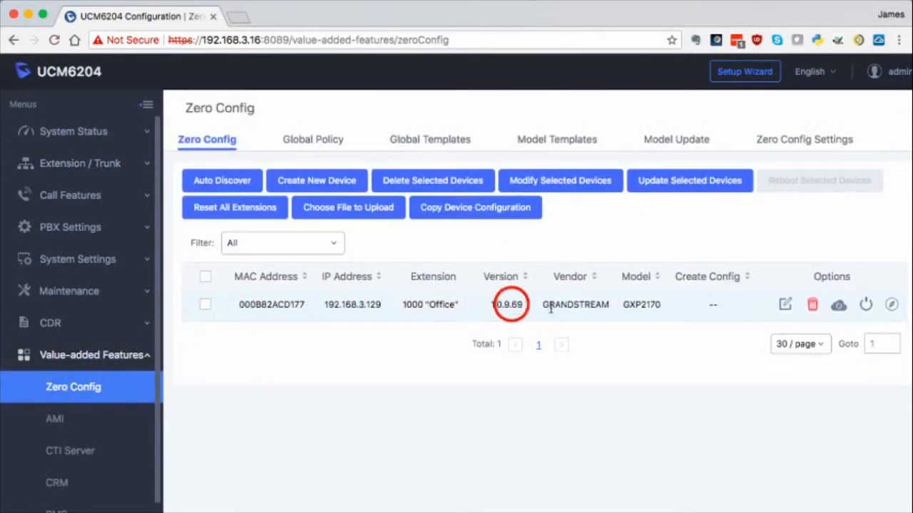
pyautogui.click(892, 306)
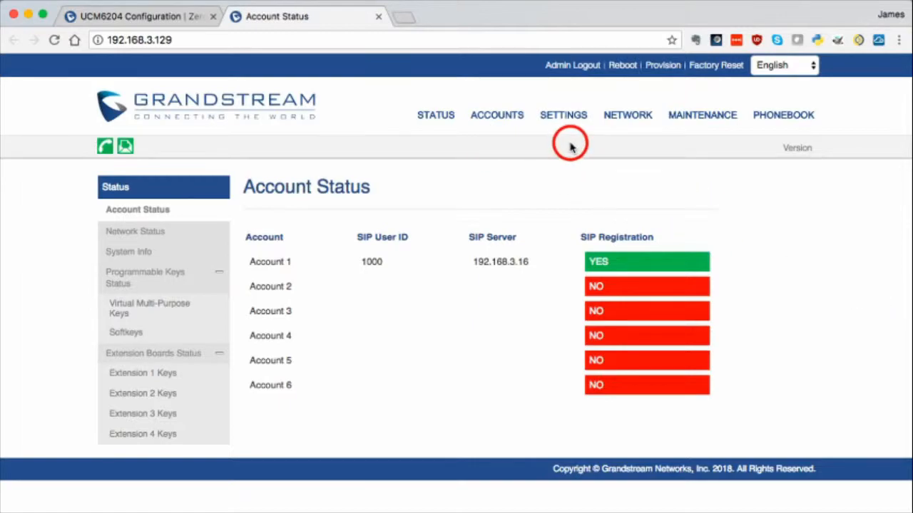
# Step: Open the Virtual Multi-Purpose Keys page under Settings > Programmable Keys
pyautogui.moveTo(550, 116)
pyautogui.moveTo(574, 253)
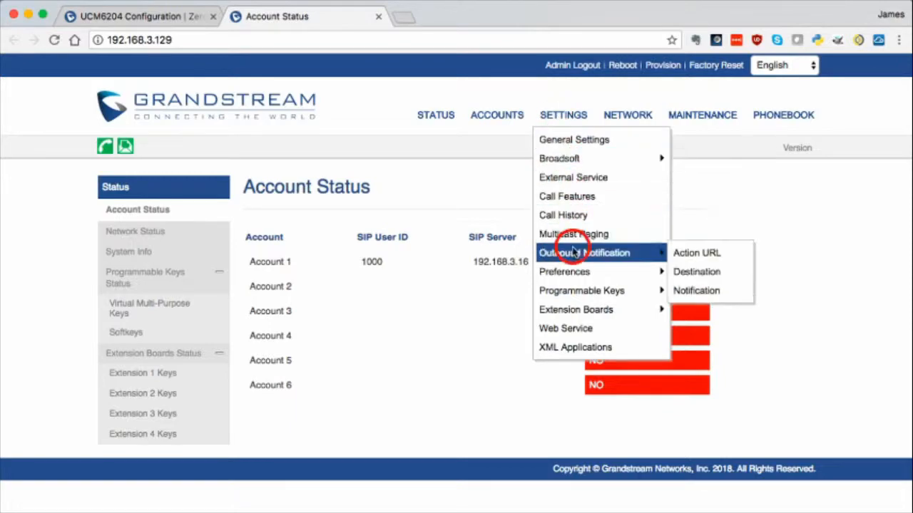
pyautogui.moveTo(583, 295)
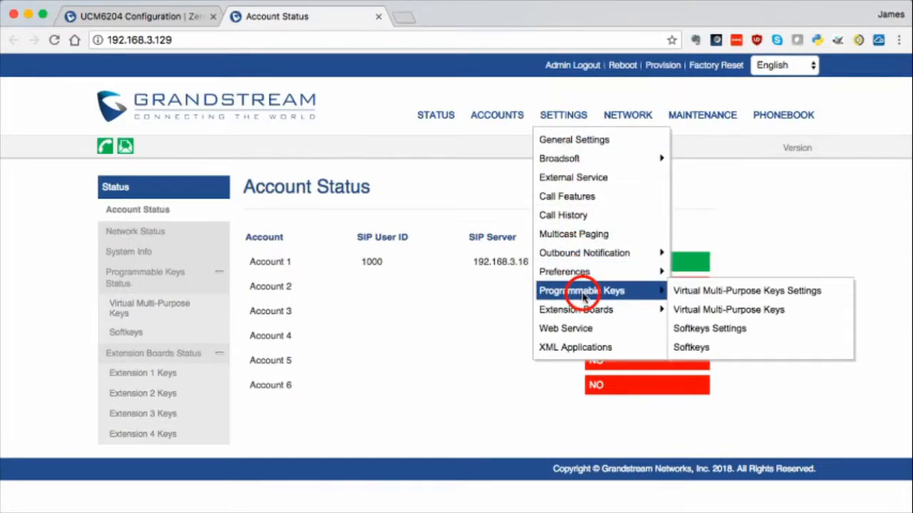
pyautogui.click(706, 315)
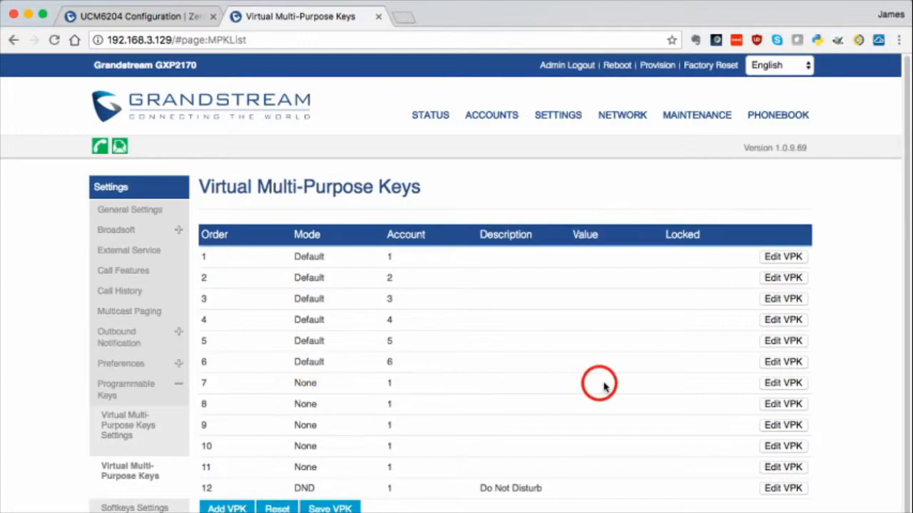
# Step: Set key 7 to Busy Lamp Field with the trunk's number as description and value 1000_Trunk1
pyautogui.click(790, 385)
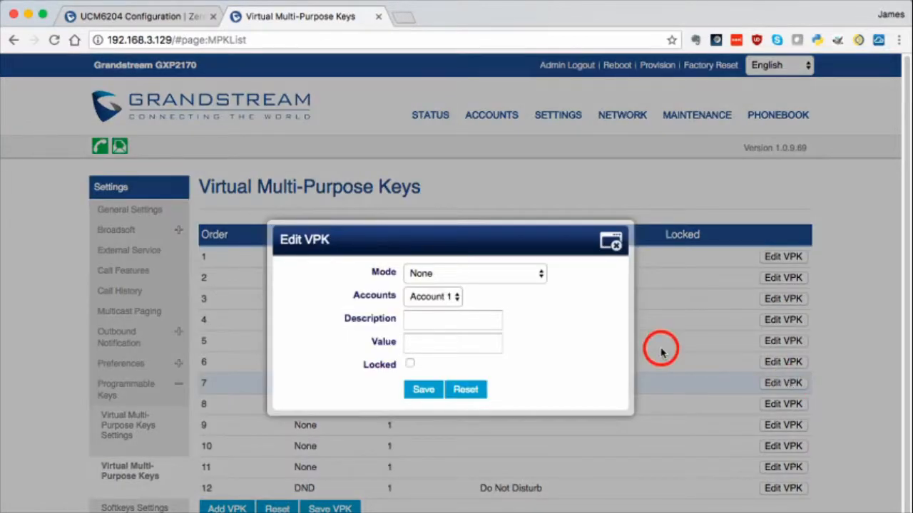
pyautogui.click(456, 274)
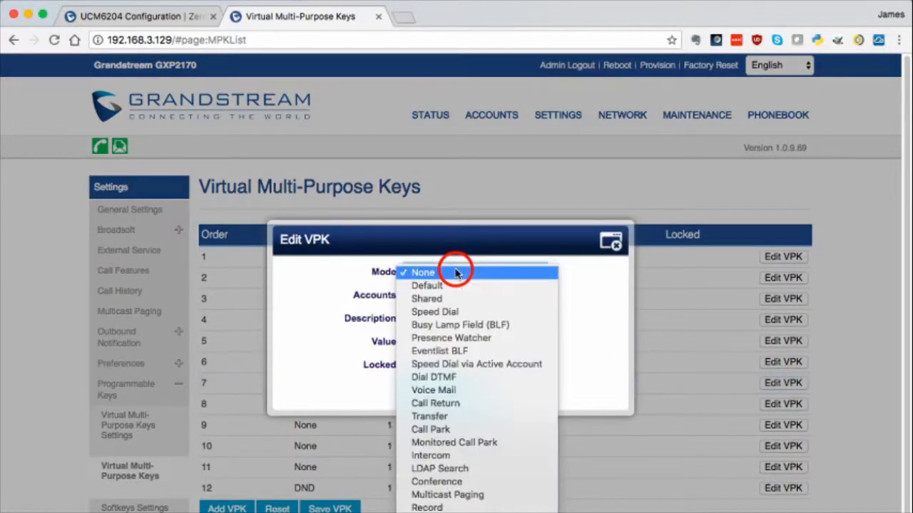
pyautogui.click(466, 326)
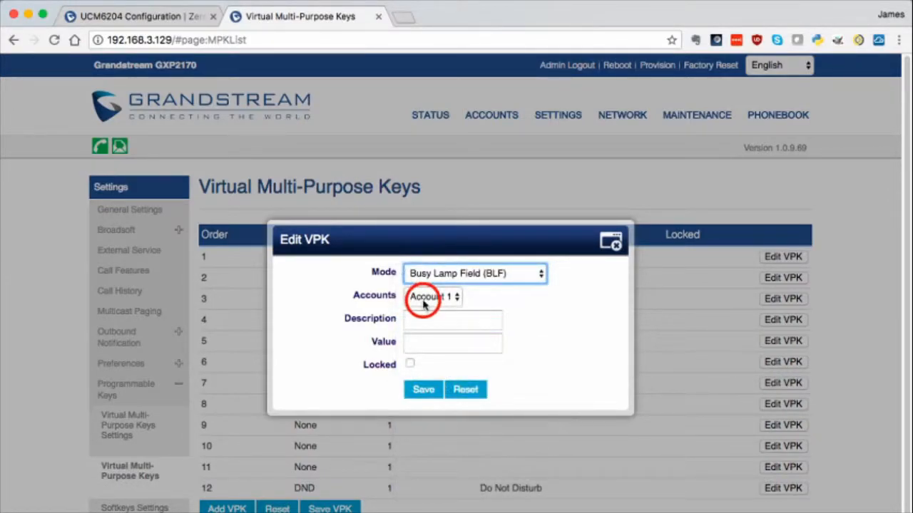
pyautogui.click(435, 326)
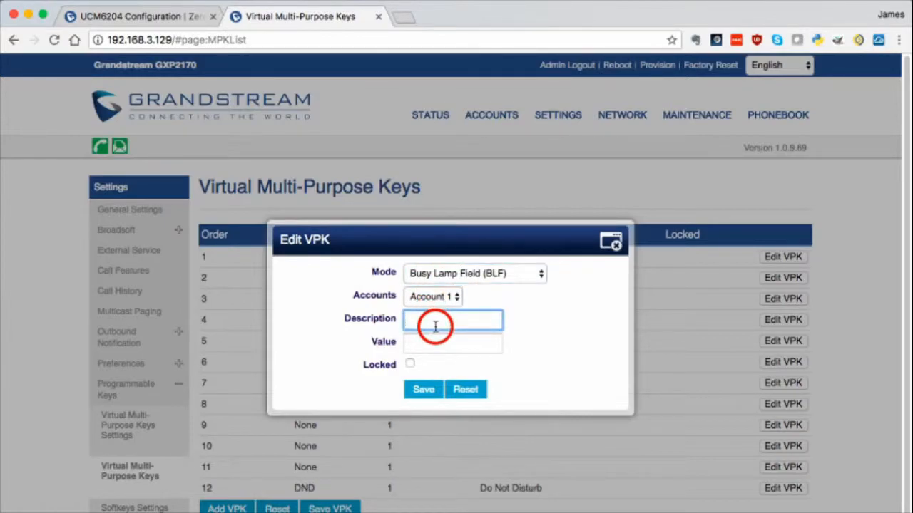
pyautogui.write('618')
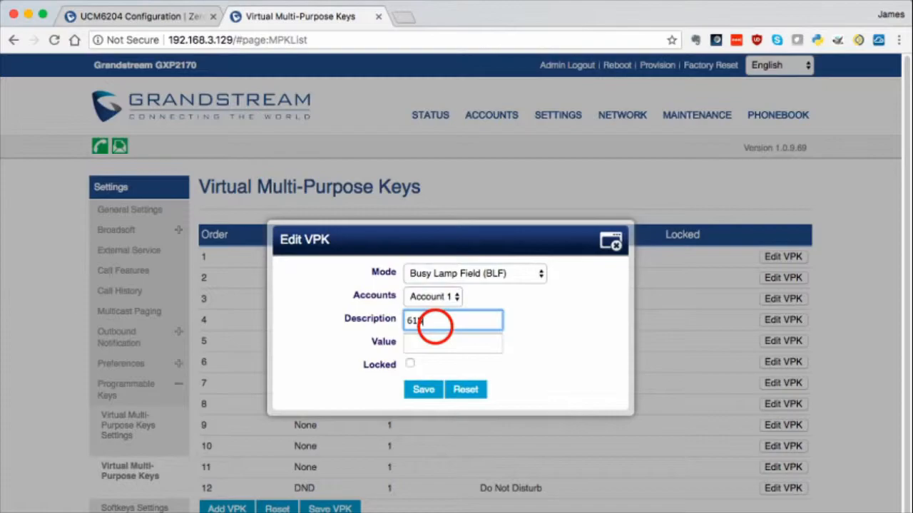
pyautogui.write('35551111')
pyautogui.click(433, 343)
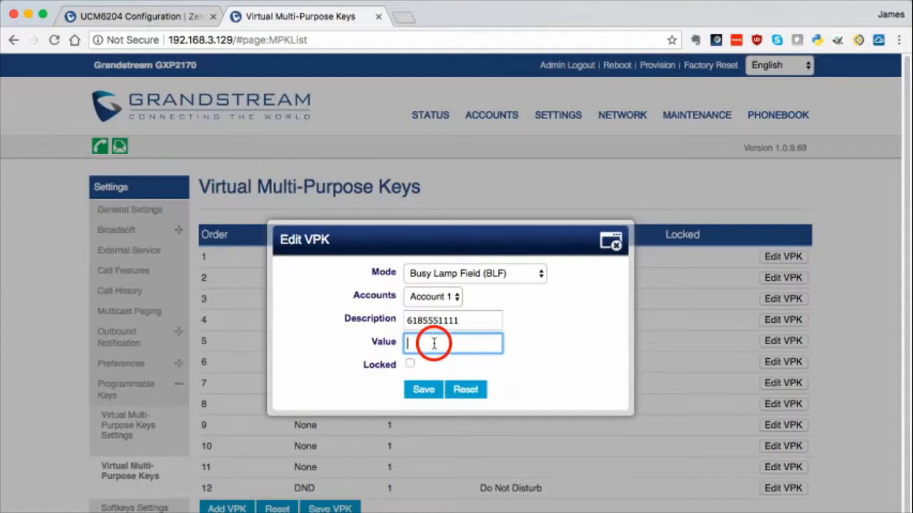
pyautogui.write('1000_Trunk1')
pyautogui.click(421, 391)
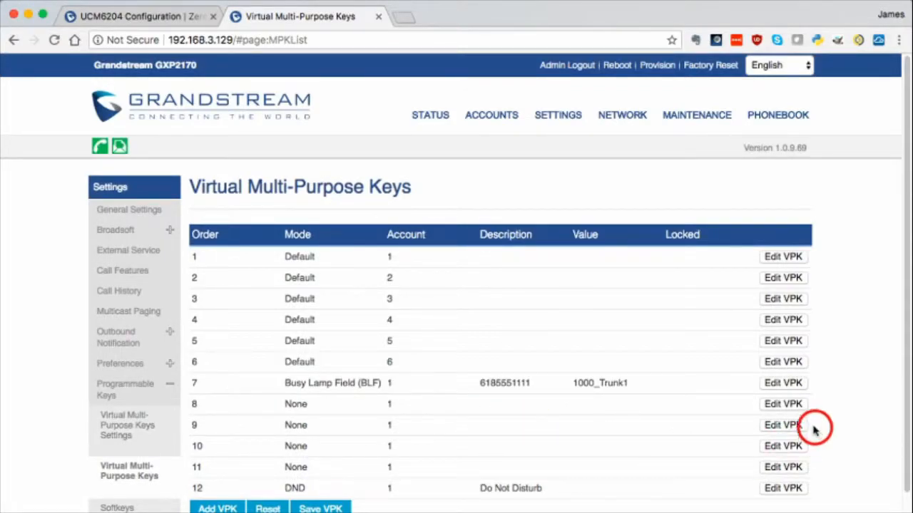
# Step: Set key 8 to Busy Lamp Field with its trunk number as description and value 1000_Trunk2
pyautogui.click(790, 404)
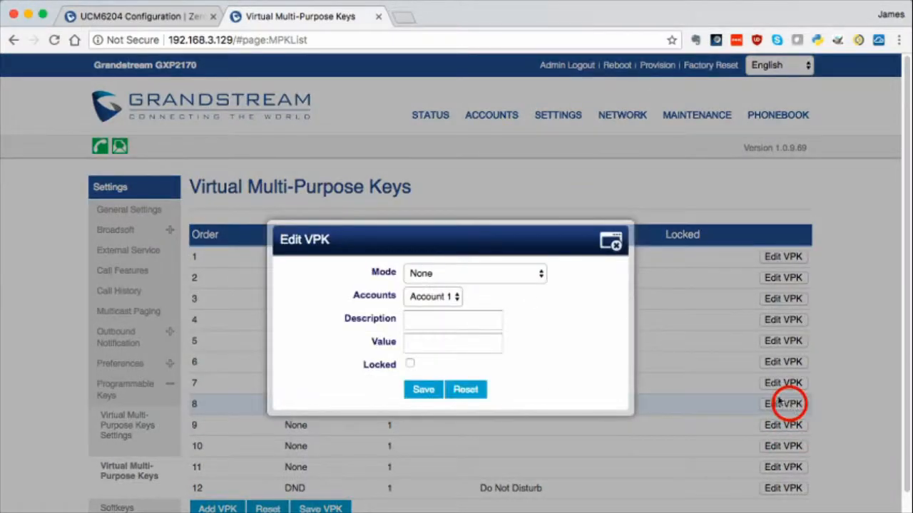
pyautogui.click(424, 272)
pyautogui.click(424, 325)
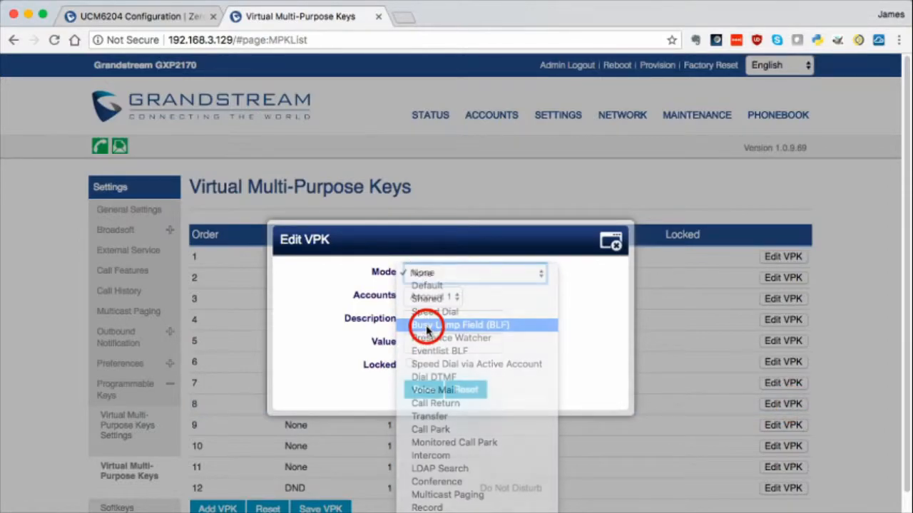
pyautogui.click(423, 320)
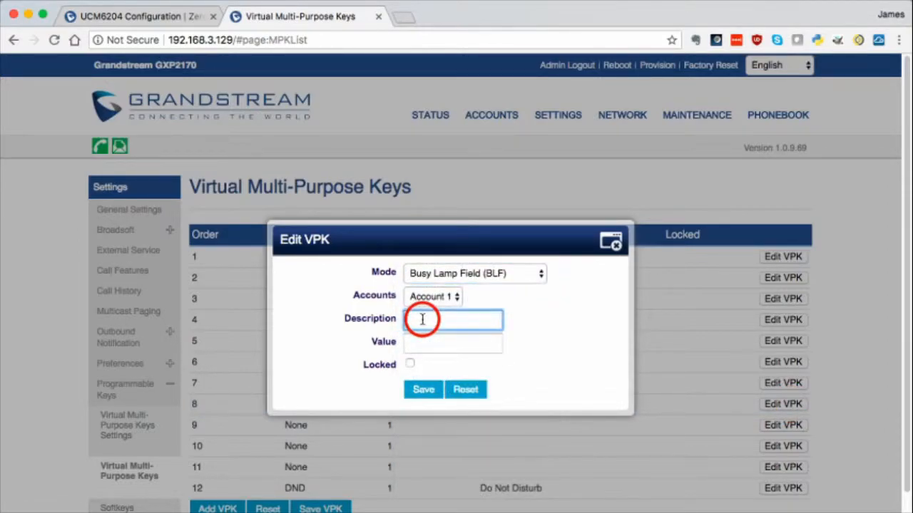
pyautogui.write('6185552222')
pyautogui.press('Tab')
pyautogui.write('10')
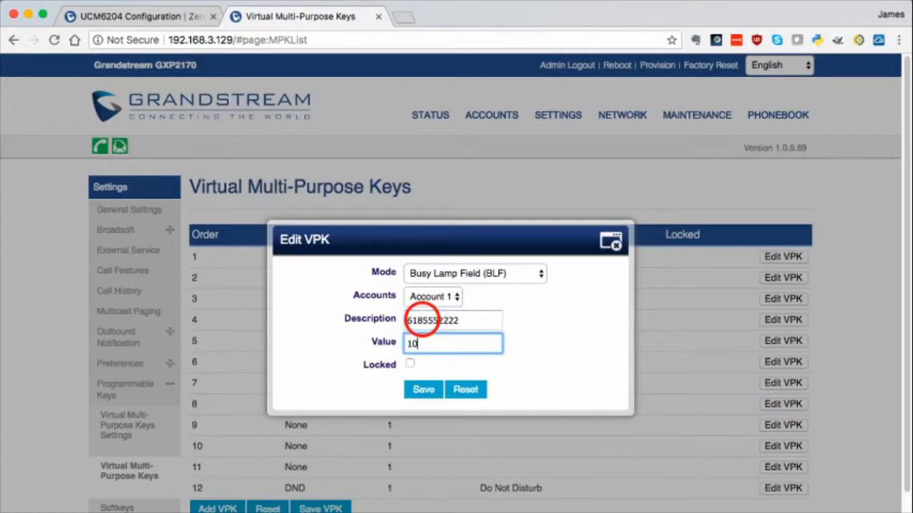
pyautogui.write('00_Trunk2')
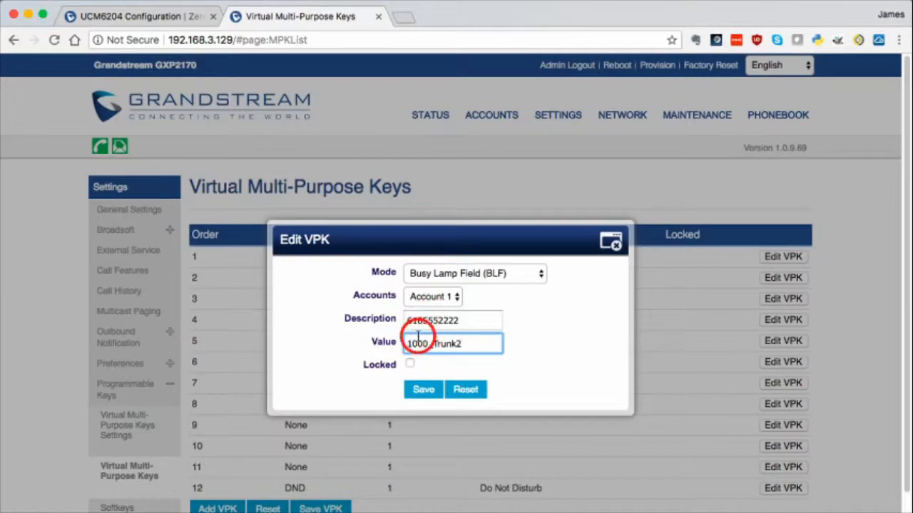
pyautogui.click(421, 390)
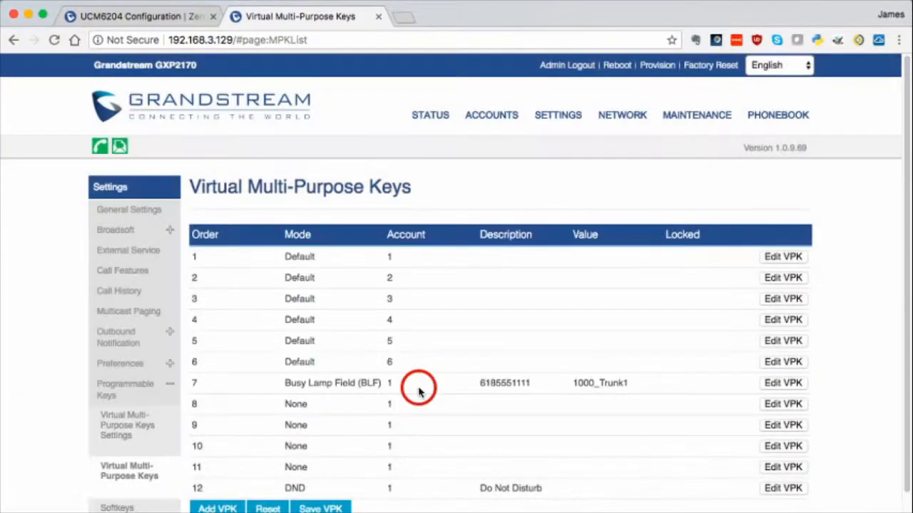
# Step: Set key 9 to Busy Lamp Field with its trunk number as description and value 1000_Trunk3
pyautogui.click(771, 425)
pyautogui.click(436, 275)
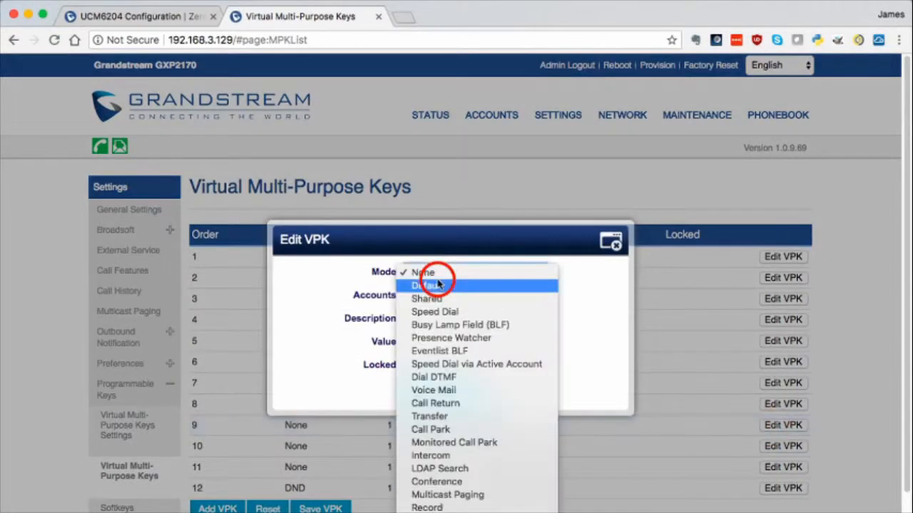
pyautogui.click(449, 327)
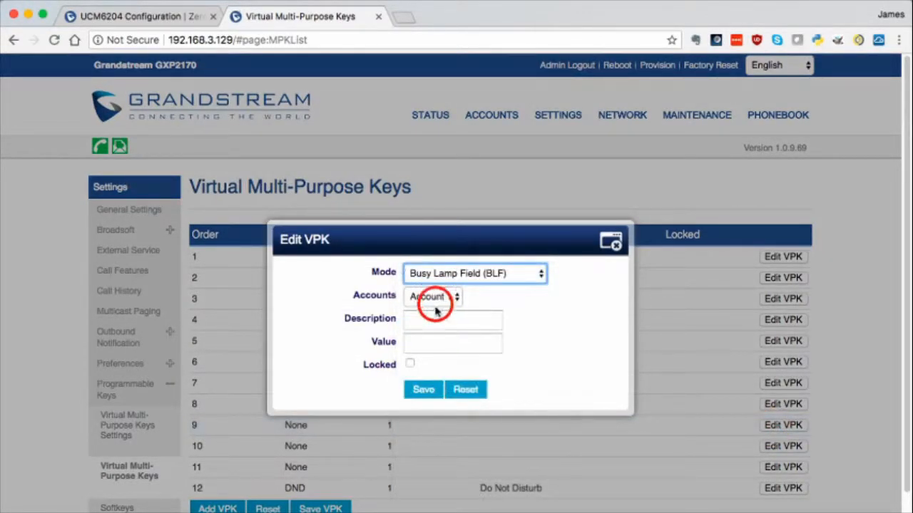
pyautogui.click(440, 320)
pyautogui.write('618')
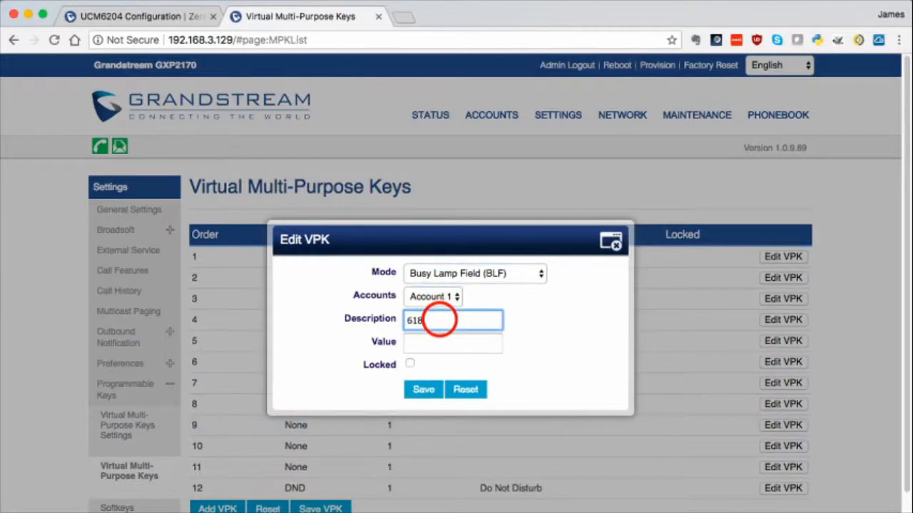
pyautogui.write('5553333')
pyautogui.press('Tab')
pyautogui.write('100')
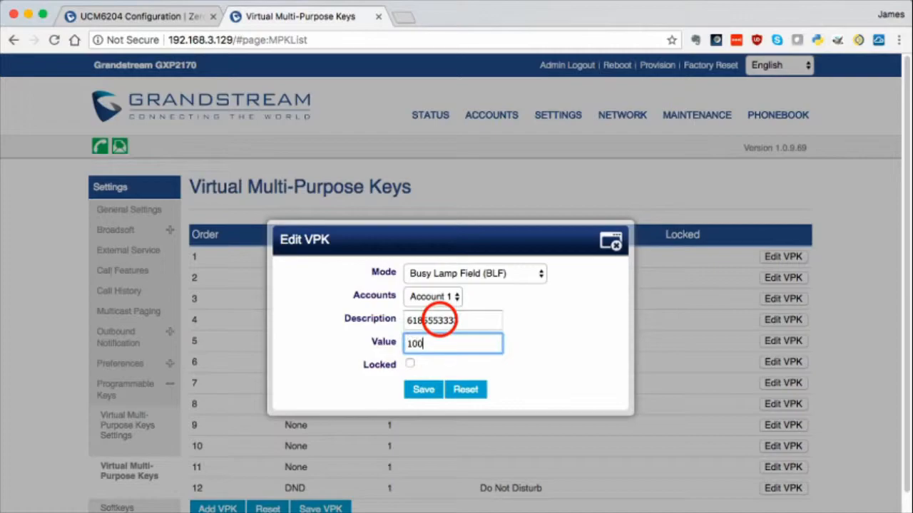
pyautogui.write('0_Trunk3')
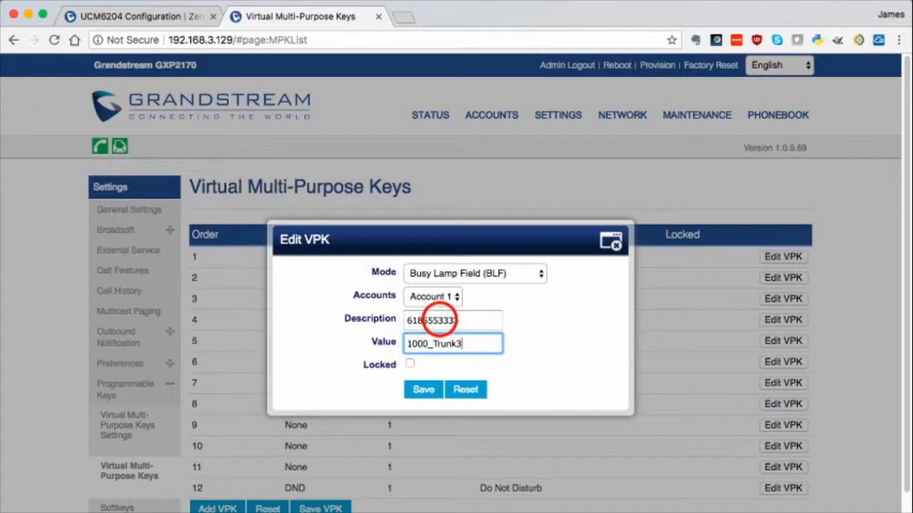
pyautogui.click(424, 390)
pyautogui.click(783, 446)
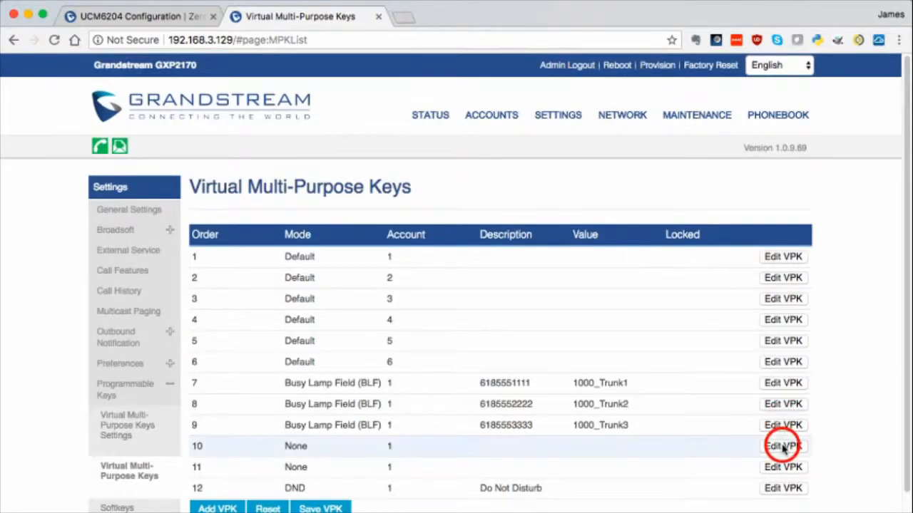
# Step: Set key 10 to Busy Lamp Field with value 1000_Trunk4 and its trunk number, then save all VPKs
pyautogui.click(436, 274)
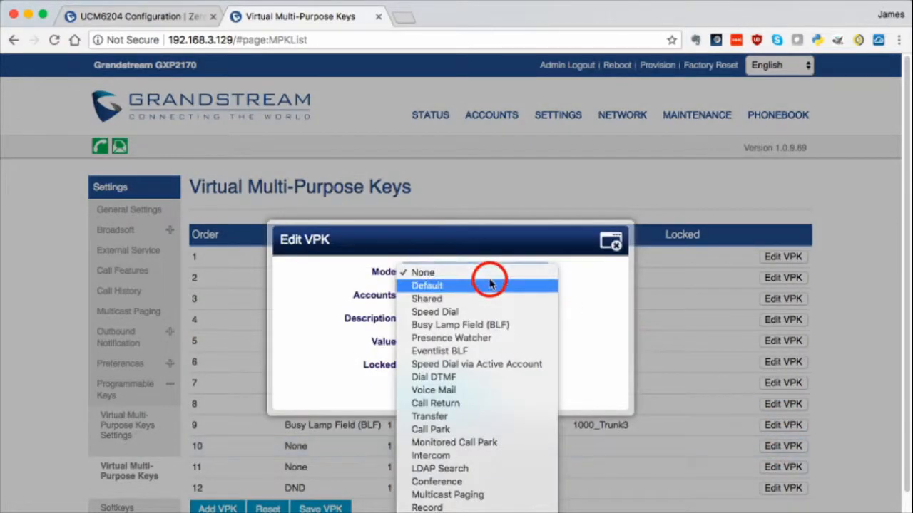
pyautogui.click(483, 325)
pyautogui.click(440, 318)
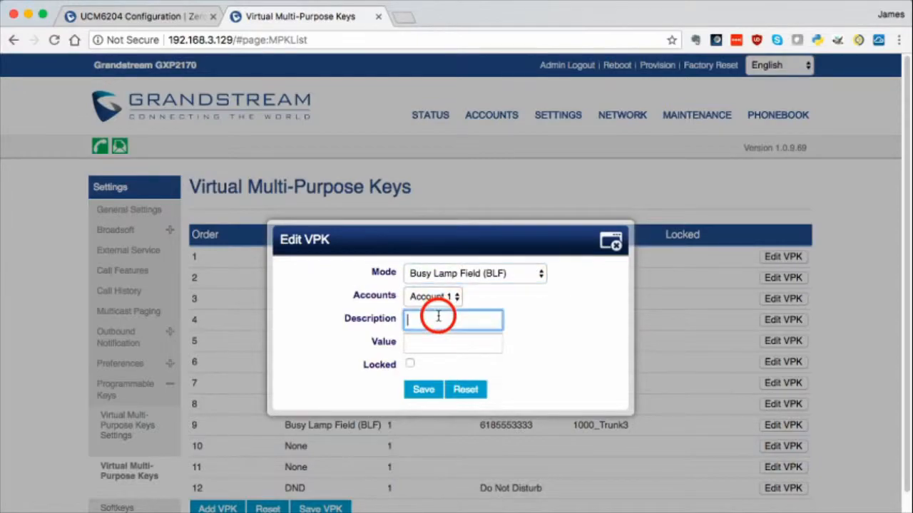
pyautogui.write('6185554444')
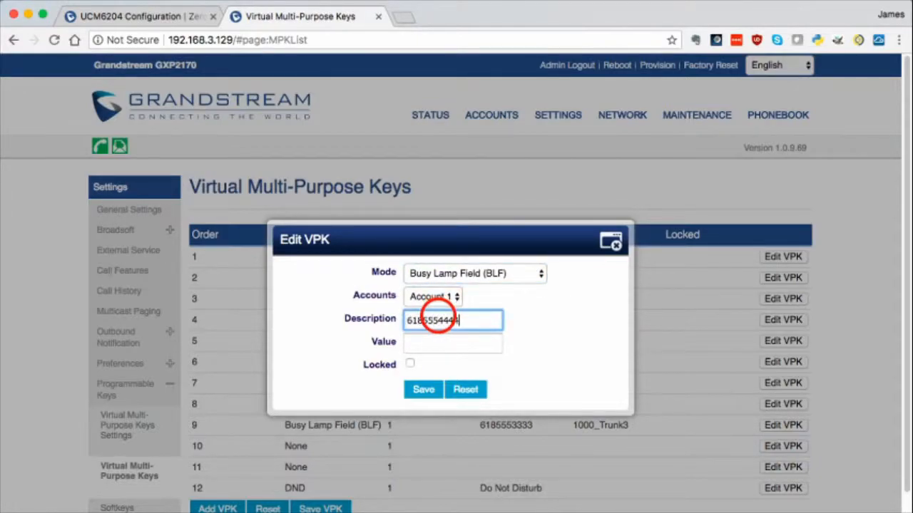
pyautogui.click(440, 344)
pyautogui.write('Trunk')
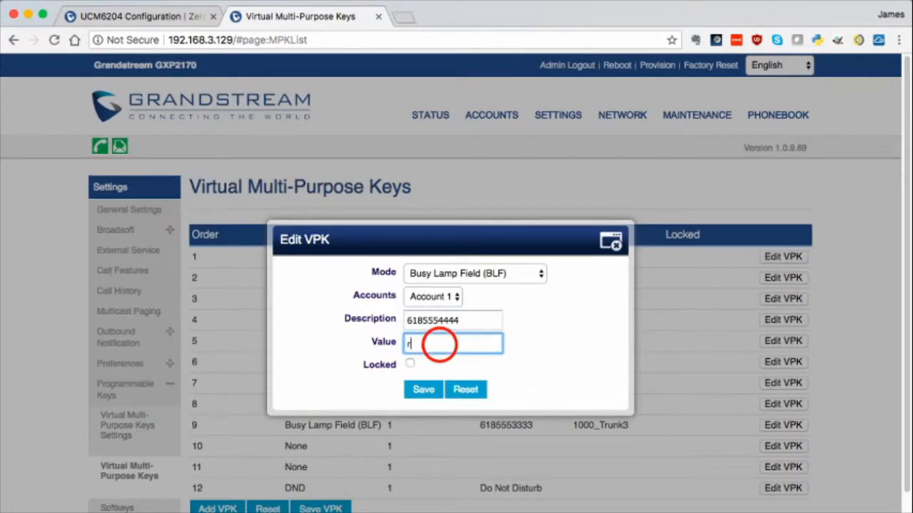
pyautogui.write('_')
pyautogui.press('BackSpace')
pyautogui.press('BackSpace')
pyautogui.press('BackSpace')
pyautogui.press('BackSpace')
pyautogui.press('BackSpace')
pyautogui.press('BackSpace')
pyautogui.write('1000_Trunk4')
pyautogui.click(422, 391)
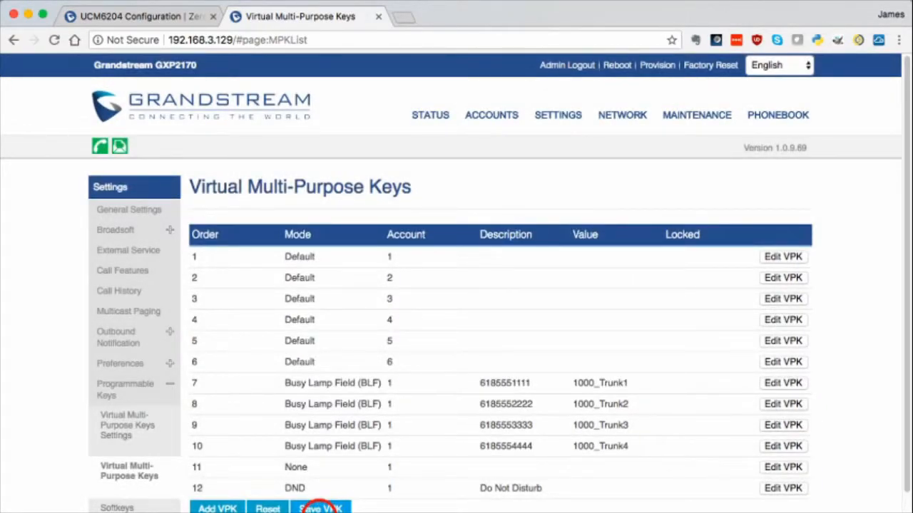
pyautogui.click(318, 511)
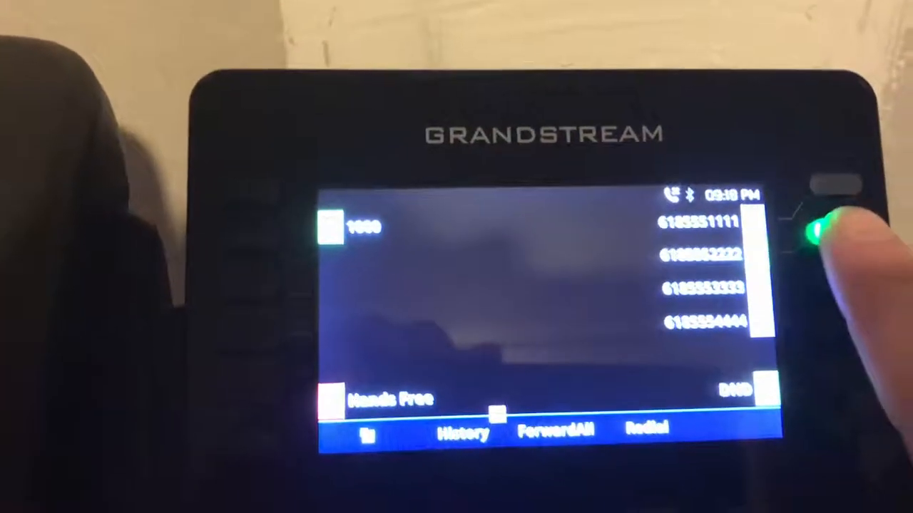
# Step: Use the trunk 2 line key on the GXP2170 to dial out over 1000_Trunk2
pyautogui.click(763, 214)
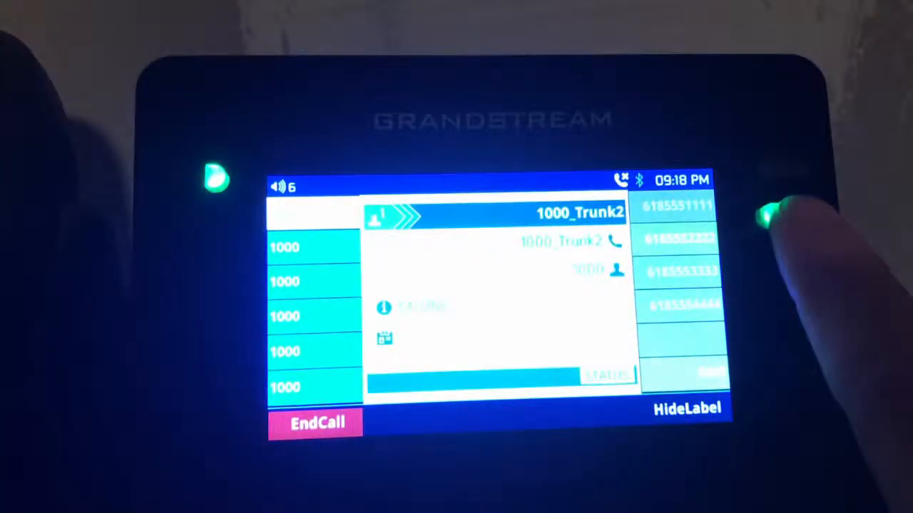